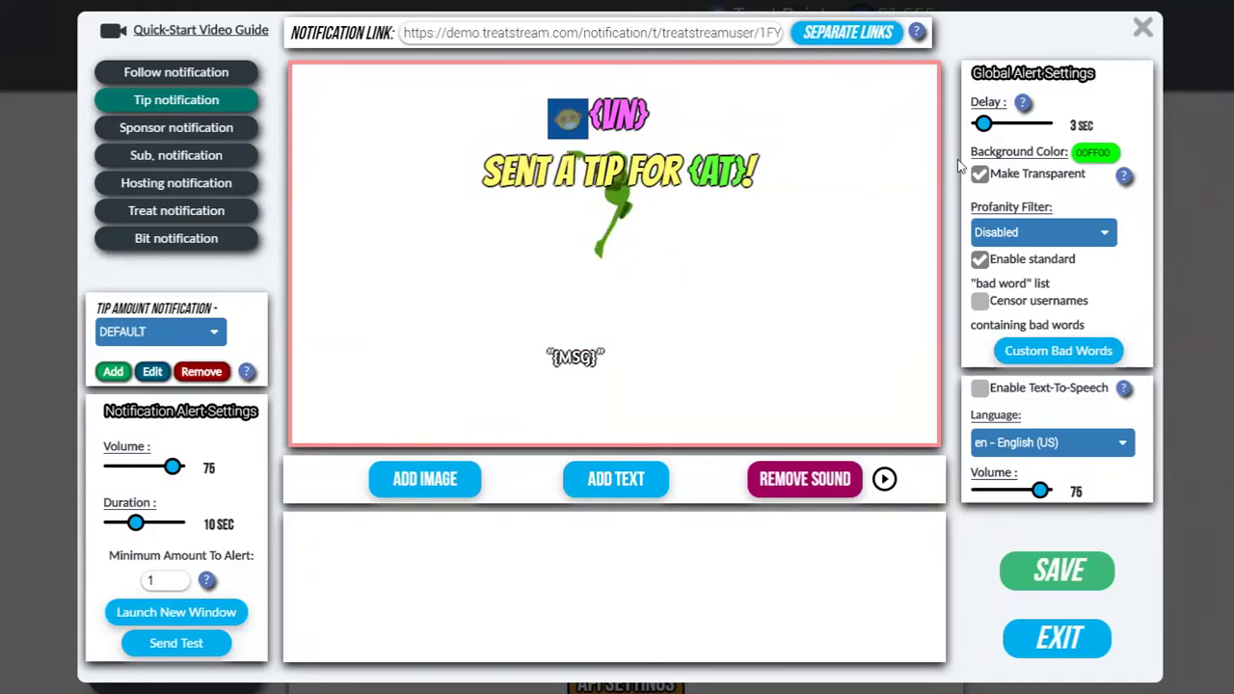
- Make a combined notification link with only Treat checked (Bit, Host, Sub, Sponsor, Tip, Follow off) and select its URL
click(620, 39)
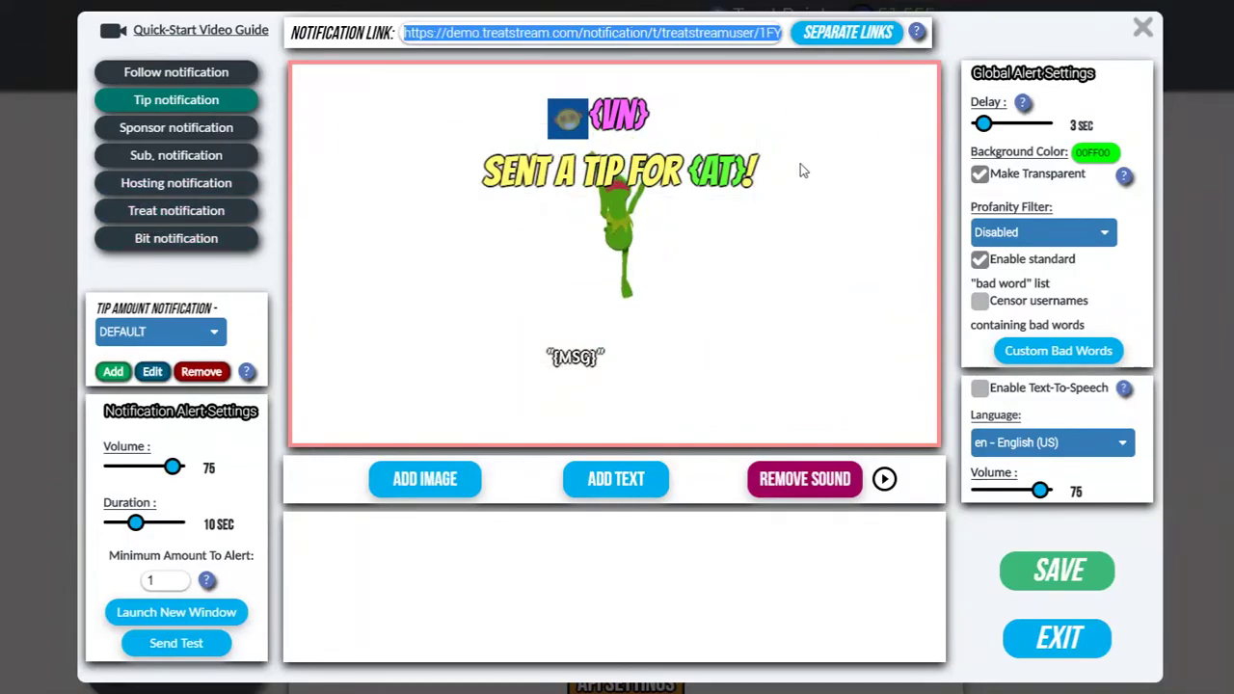
click(854, 40)
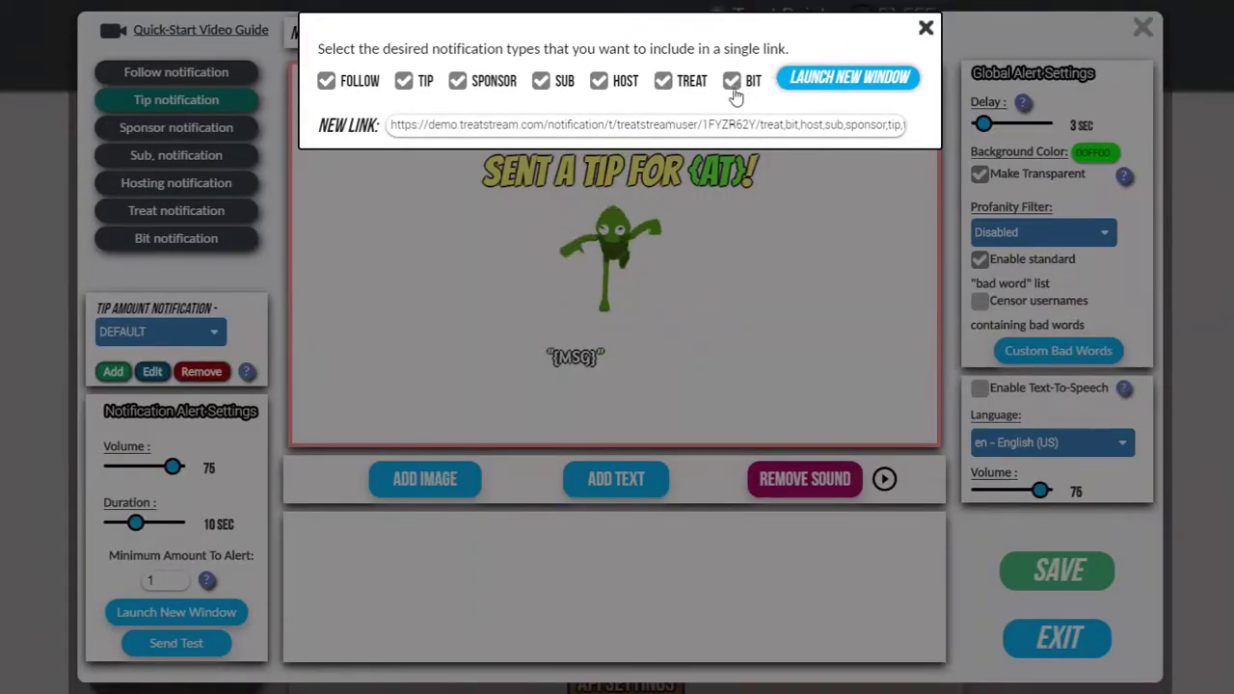
click(734, 90)
click(733, 89)
click(732, 81)
click(599, 81)
click(541, 81)
click(457, 81)
click(406, 83)
click(326, 81)
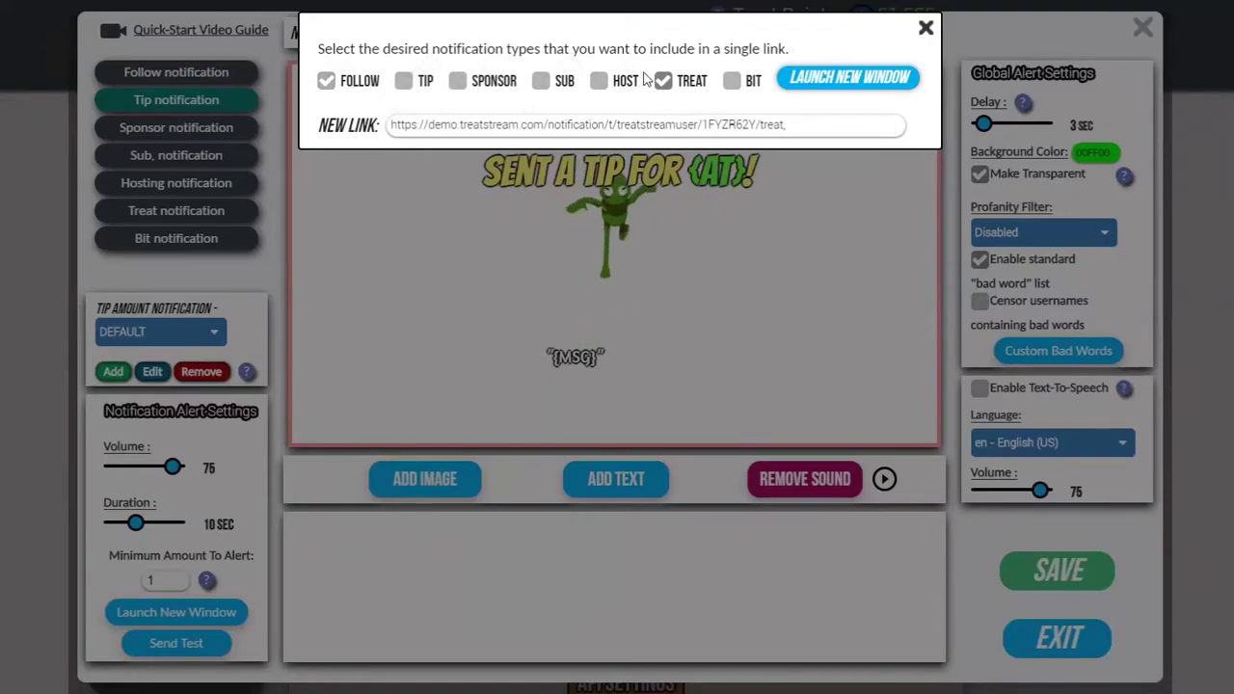
click(735, 125)
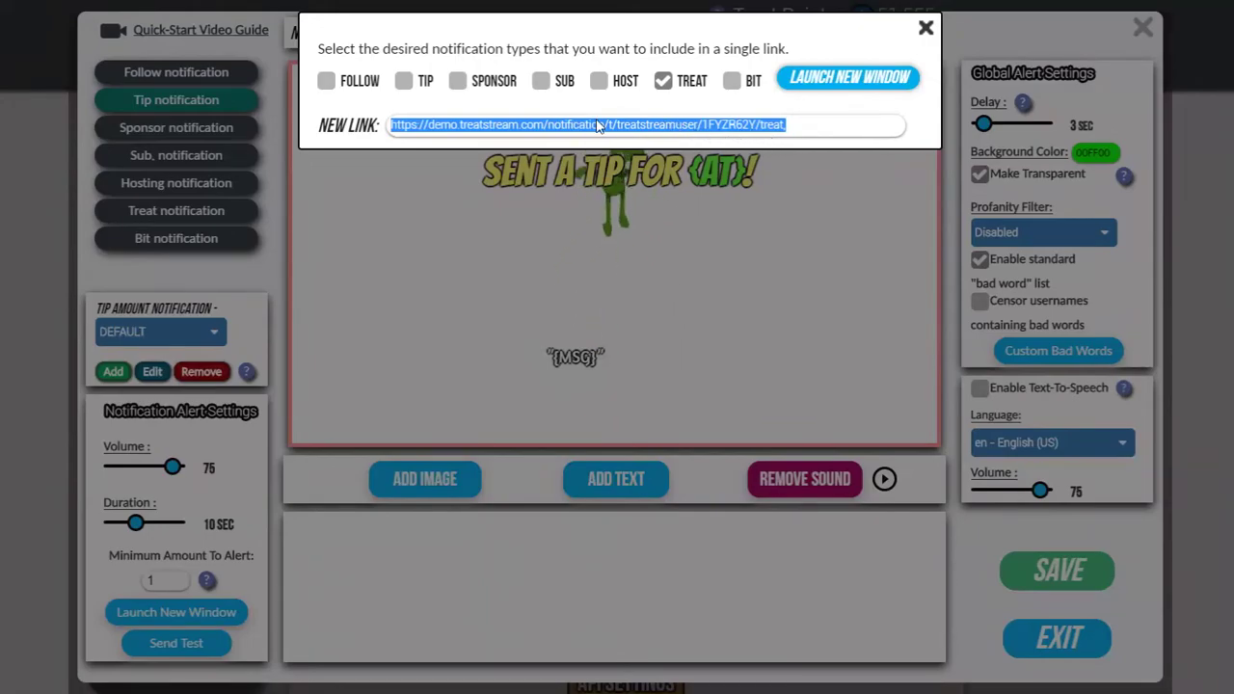
click(926, 28)
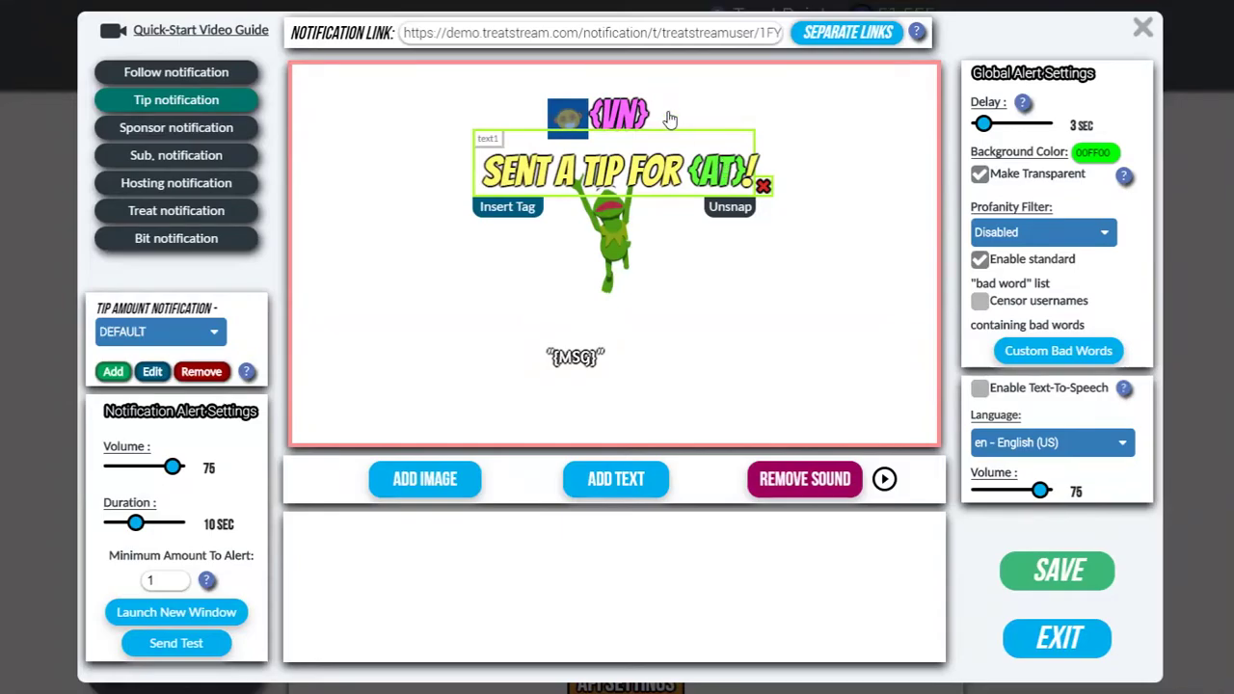
- Delete the SENT A TIP FOR {AT}! line, name label and icon, frog GIF and {MSG} text, then add a new text element
click(762, 185)
click(697, 130)
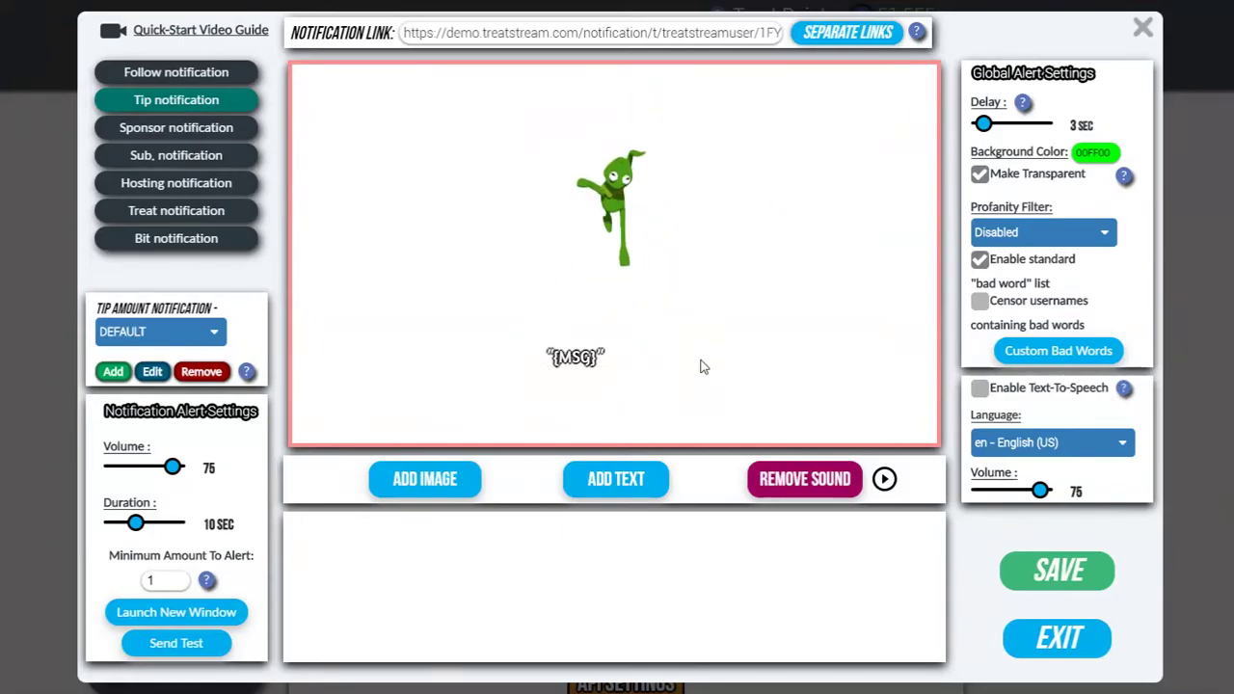
click(777, 355)
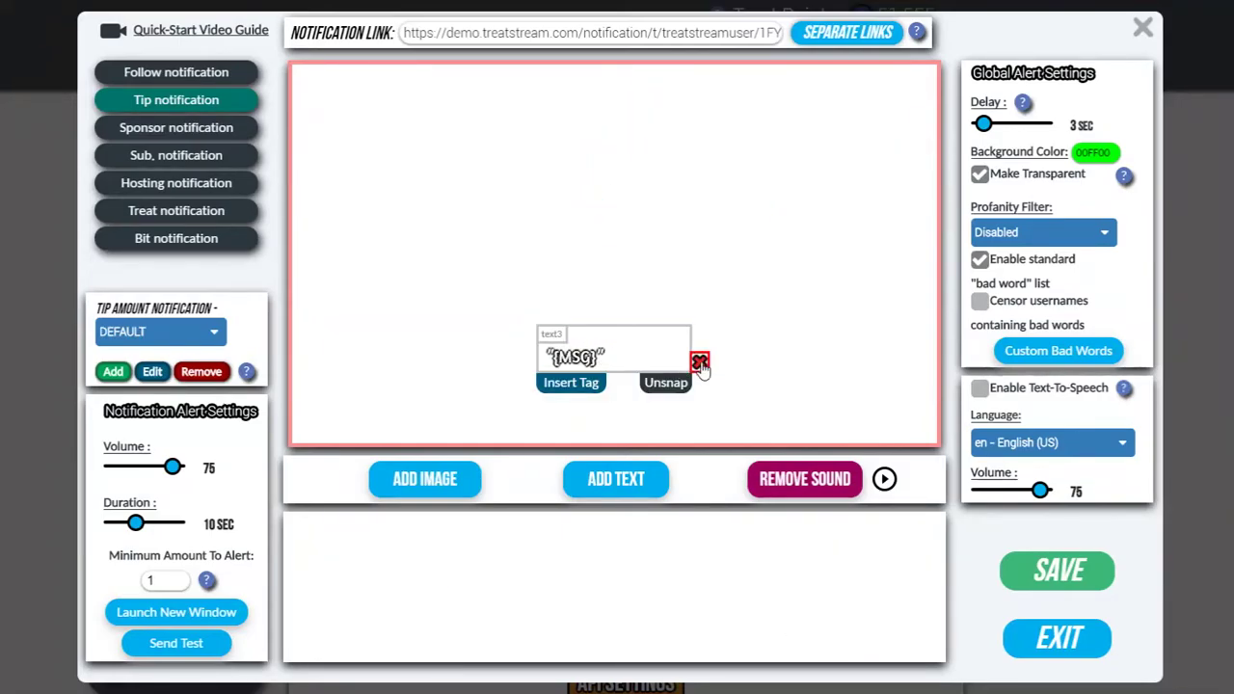
click(701, 362)
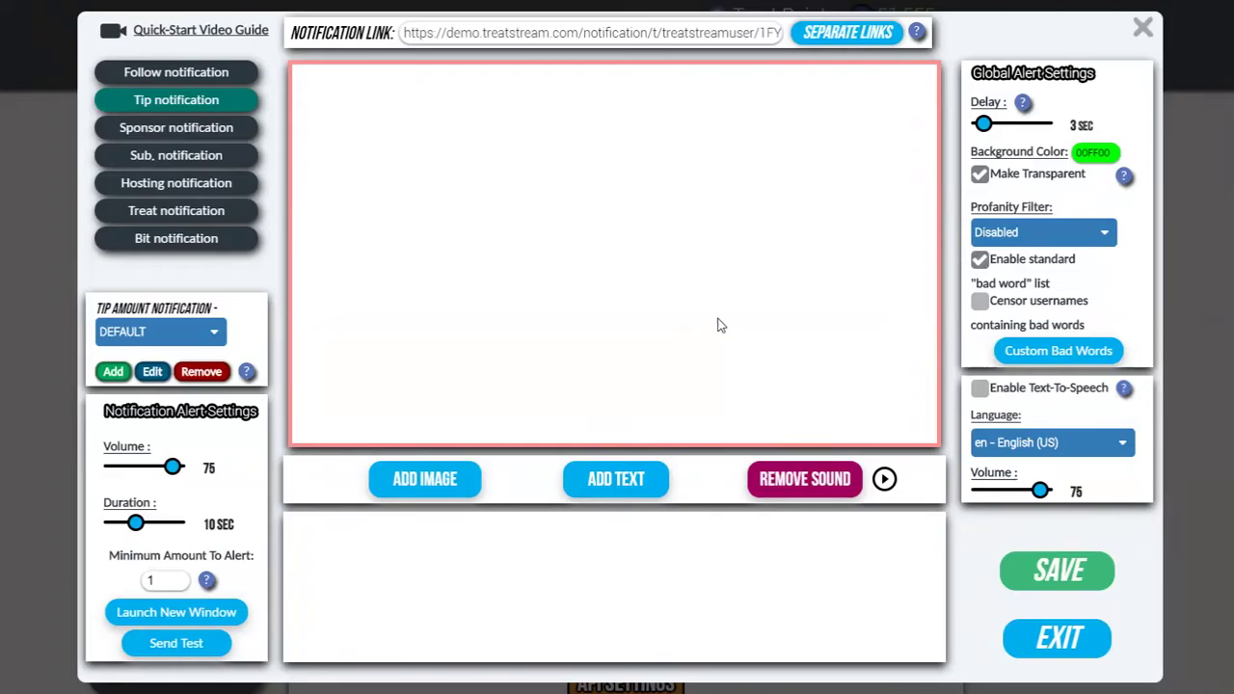
click(615, 479)
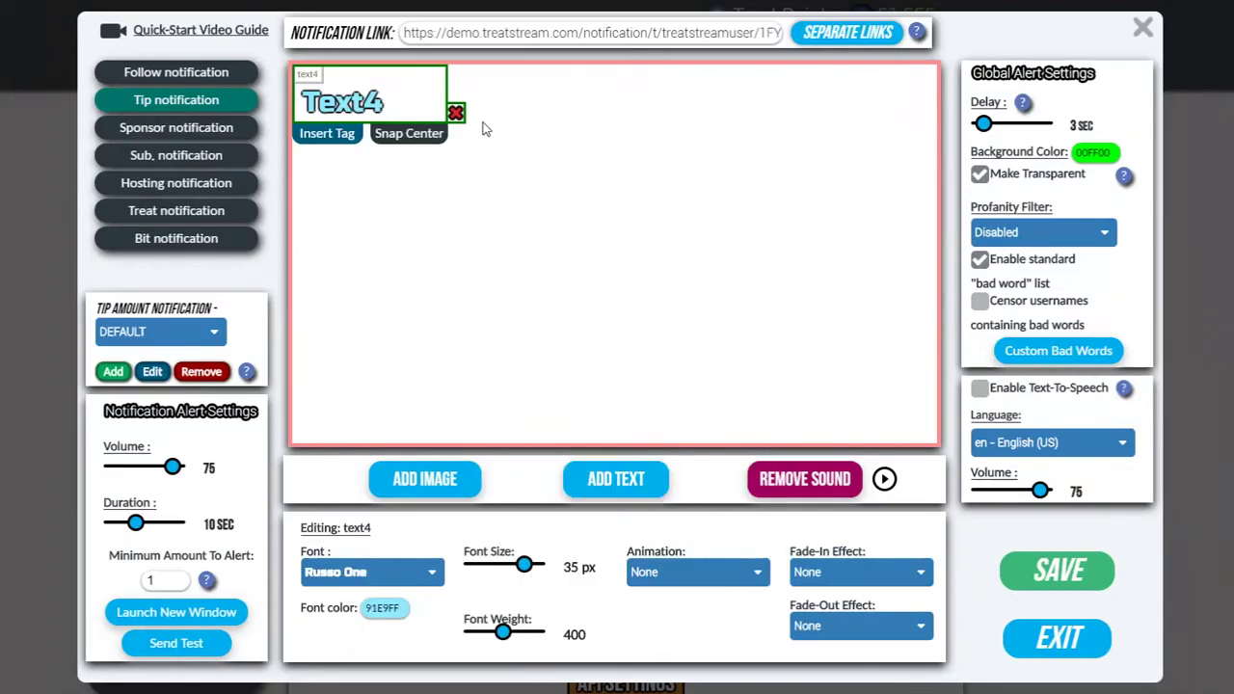
- Move the new text toward the centre and replace 'Text4' with the Viewer Name tag {vn}
drag(406, 74, 594, 142)
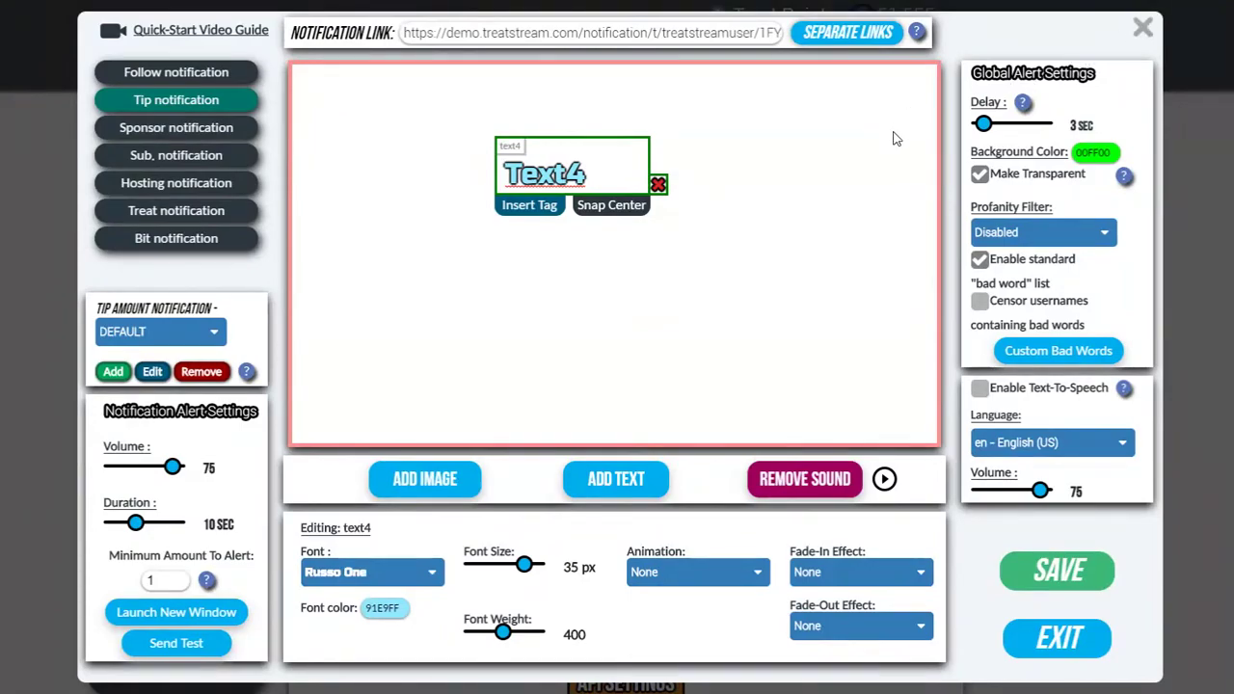
double_click(602, 183)
key(BackSpace)
key(BackSpace)
key(BackSpace)
key(BackSpace)
key(BackSpace)
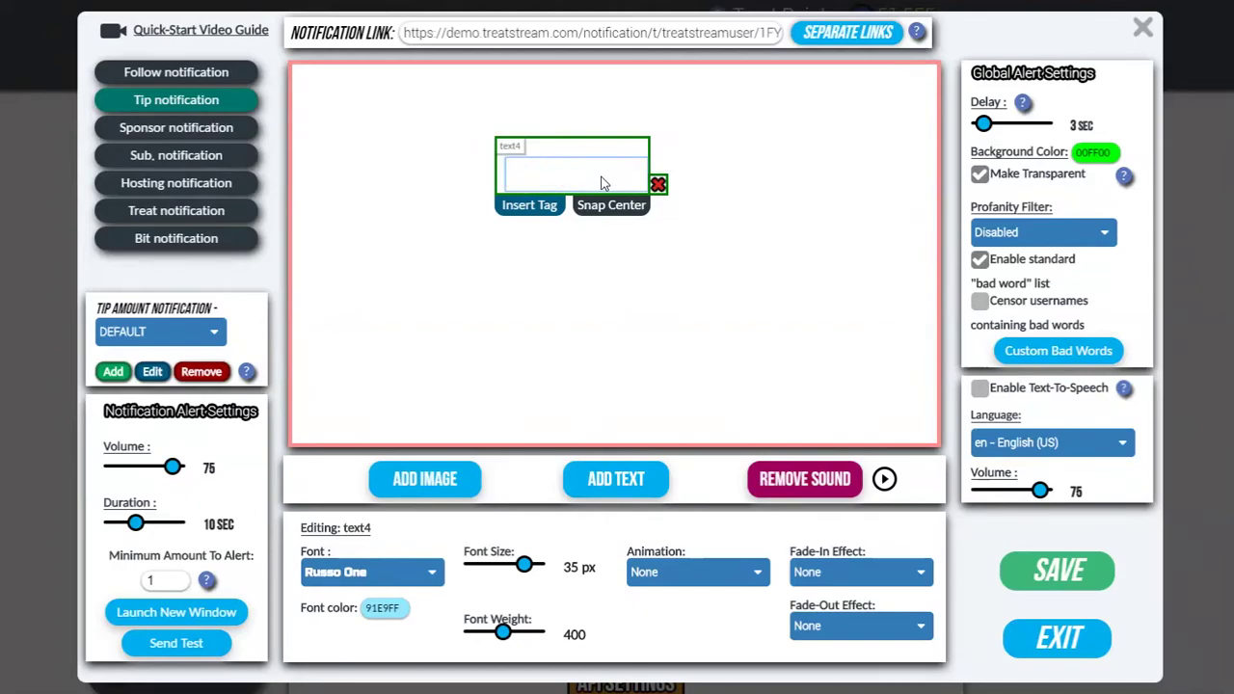
click(530, 206)
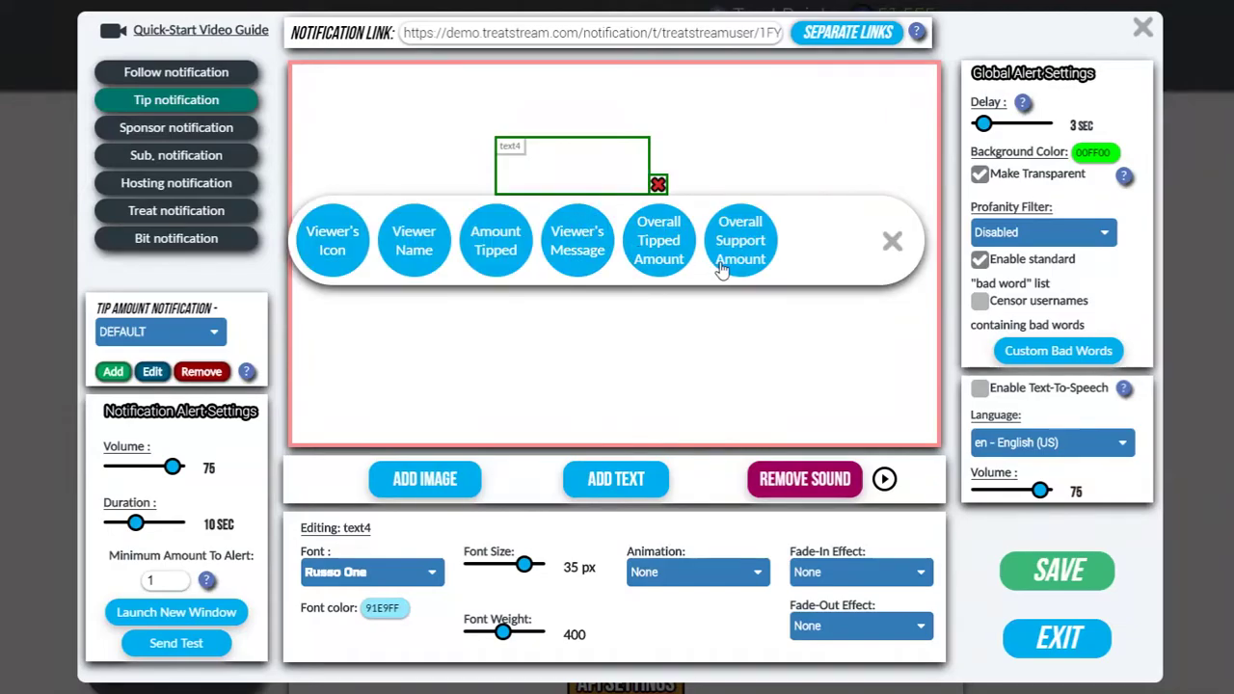
click(415, 249)
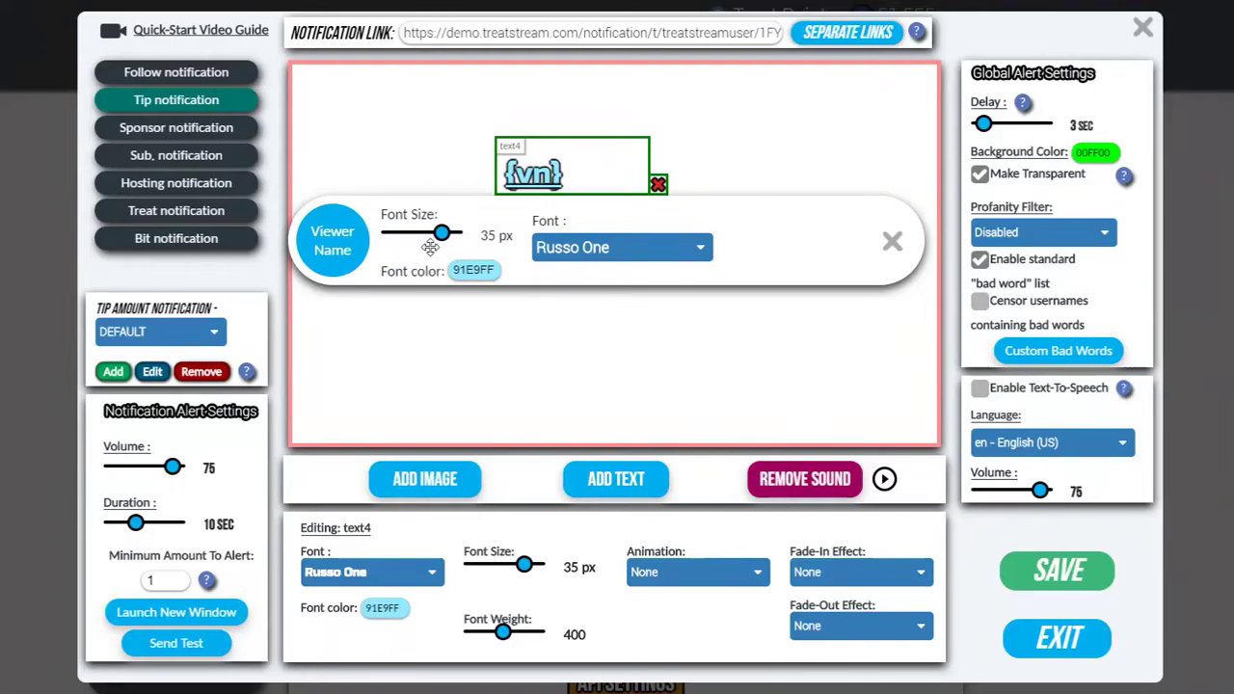
- Reduce the {vn} tag's font size to 34 px and review its font and colour settings
click(893, 242)
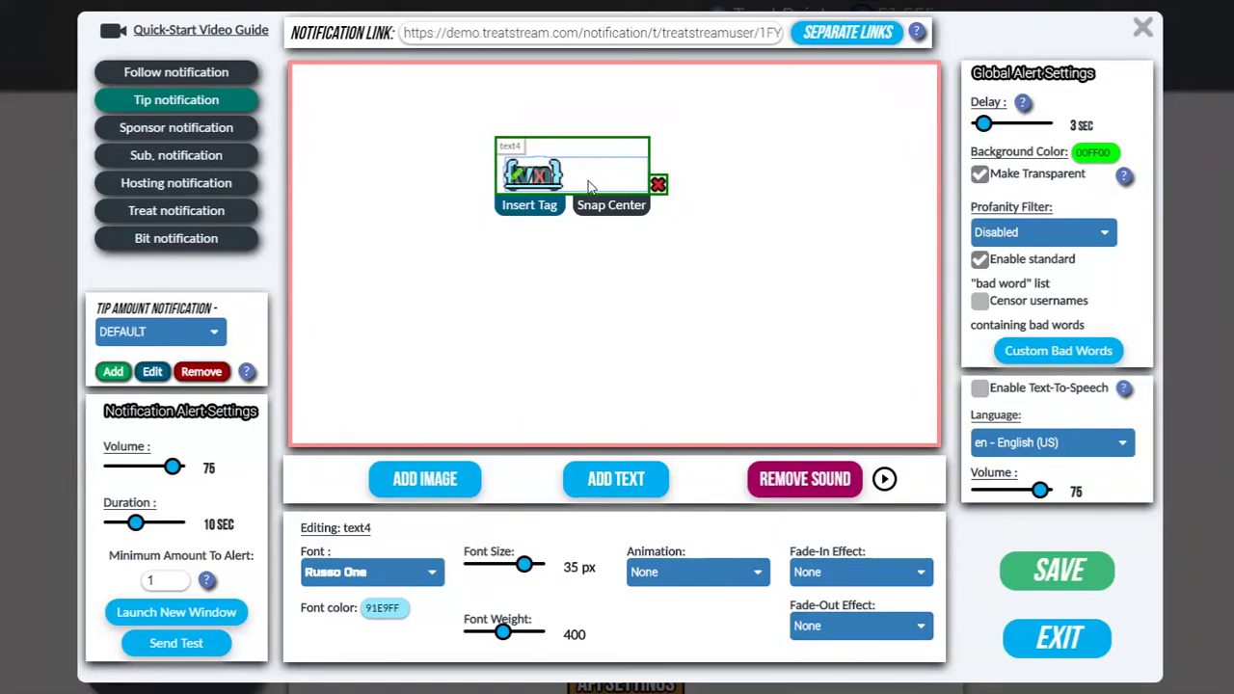
click(519, 179)
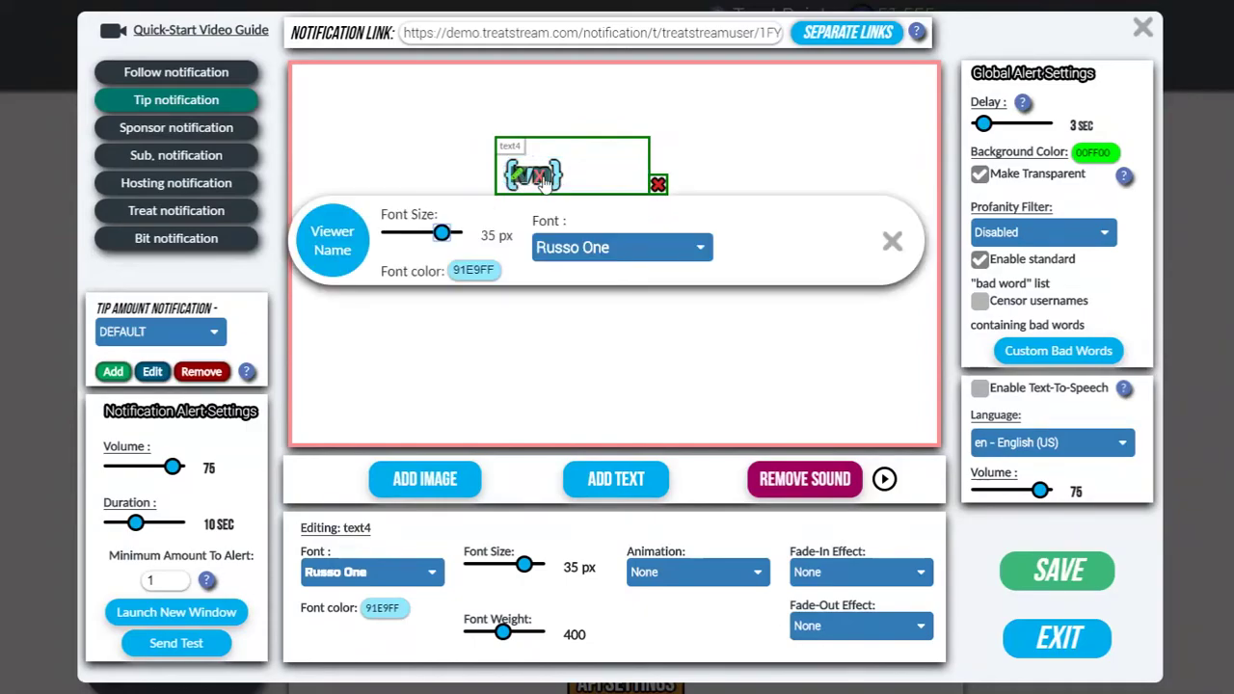
drag(446, 233, 440, 234)
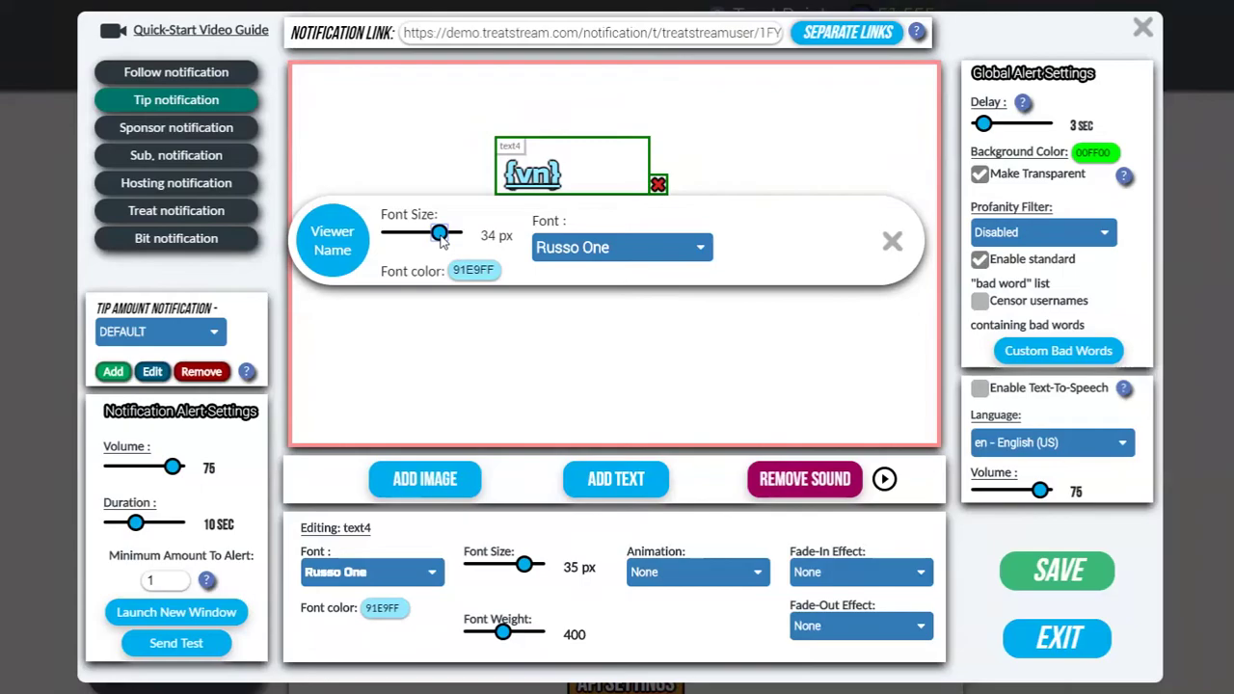
click(609, 249)
click(474, 271)
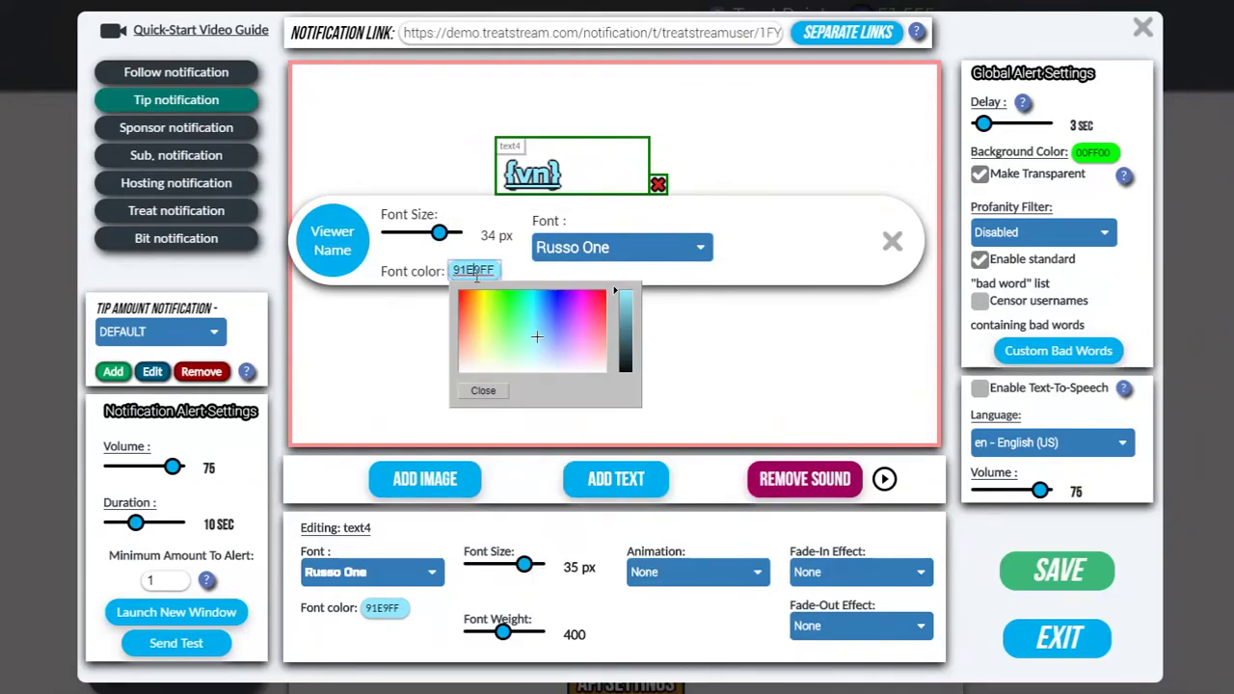
click(889, 247)
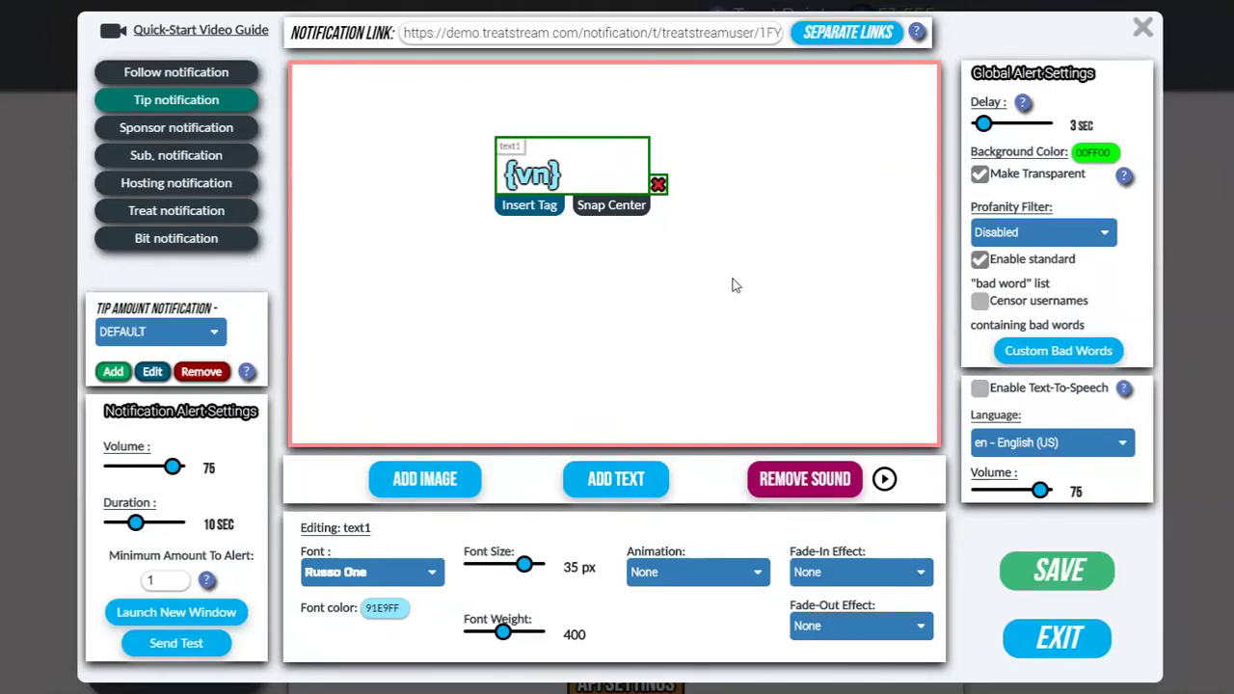
- Snap the {vn} name tag to the horizontal centre and nudge it up near the canvas top
drag(612, 144, 672, 149)
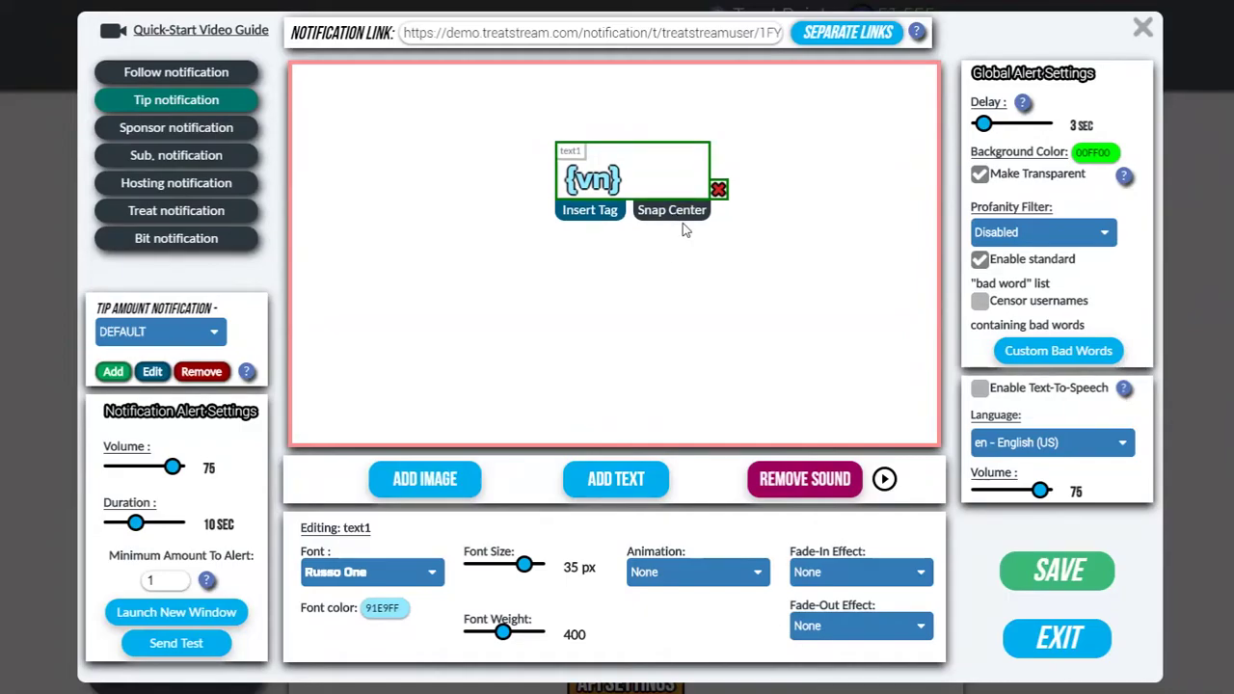
click(680, 223)
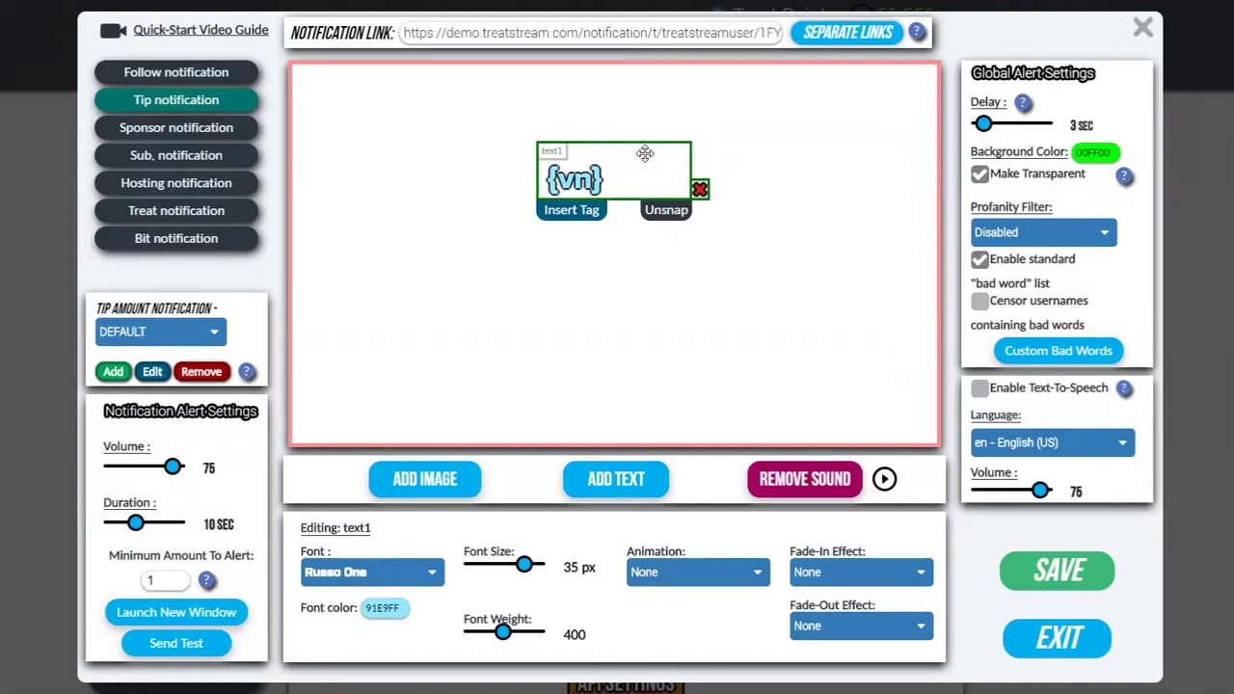
drag(642, 152, 653, 137)
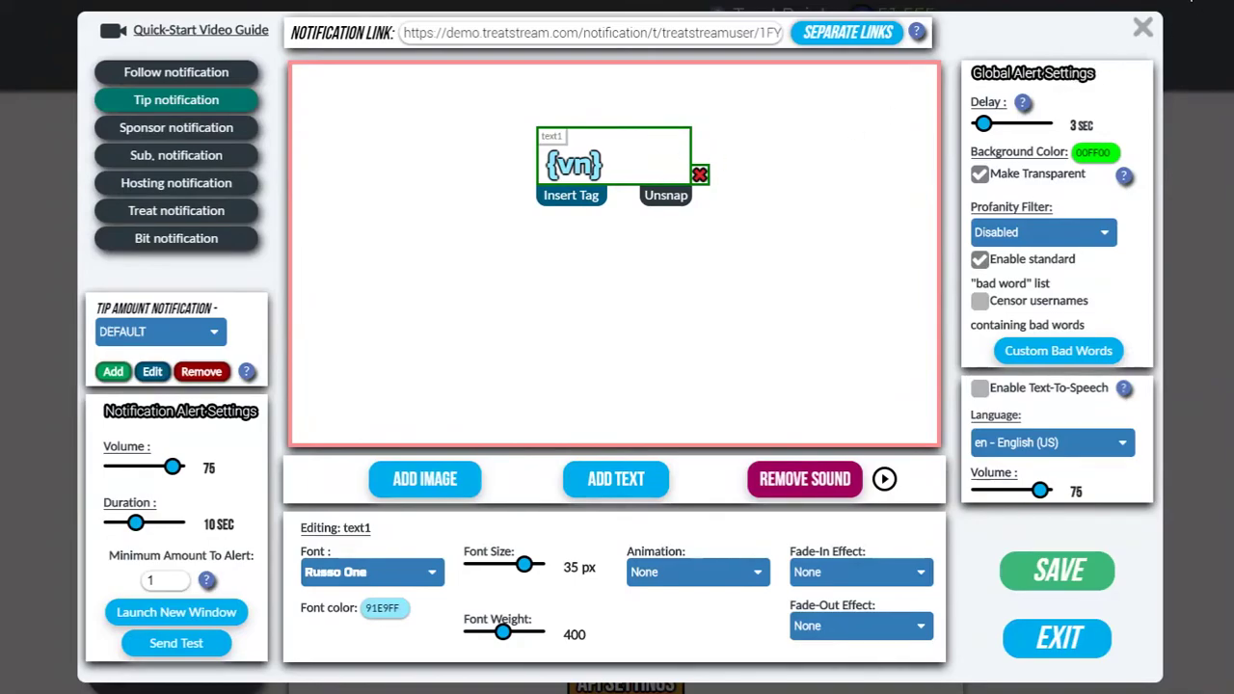
click(709, 252)
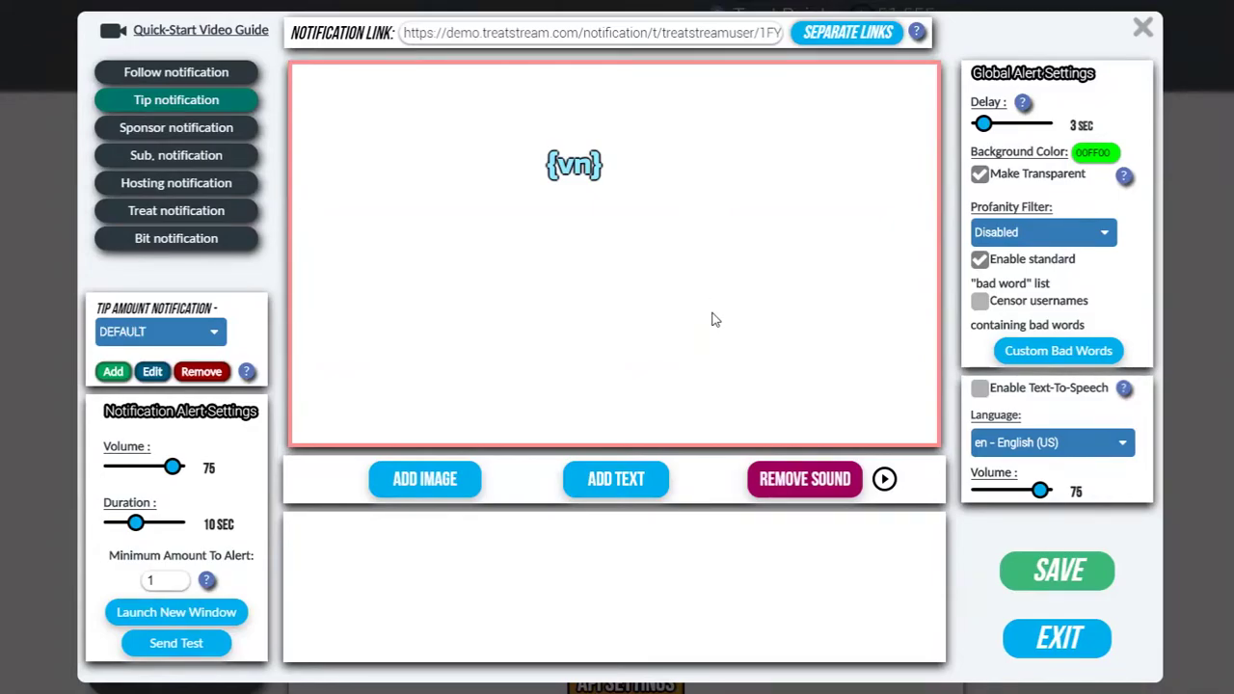
- Add the pixel dog GIF (Dcz7ykn) from the built-in image gallery to the alert
click(422, 479)
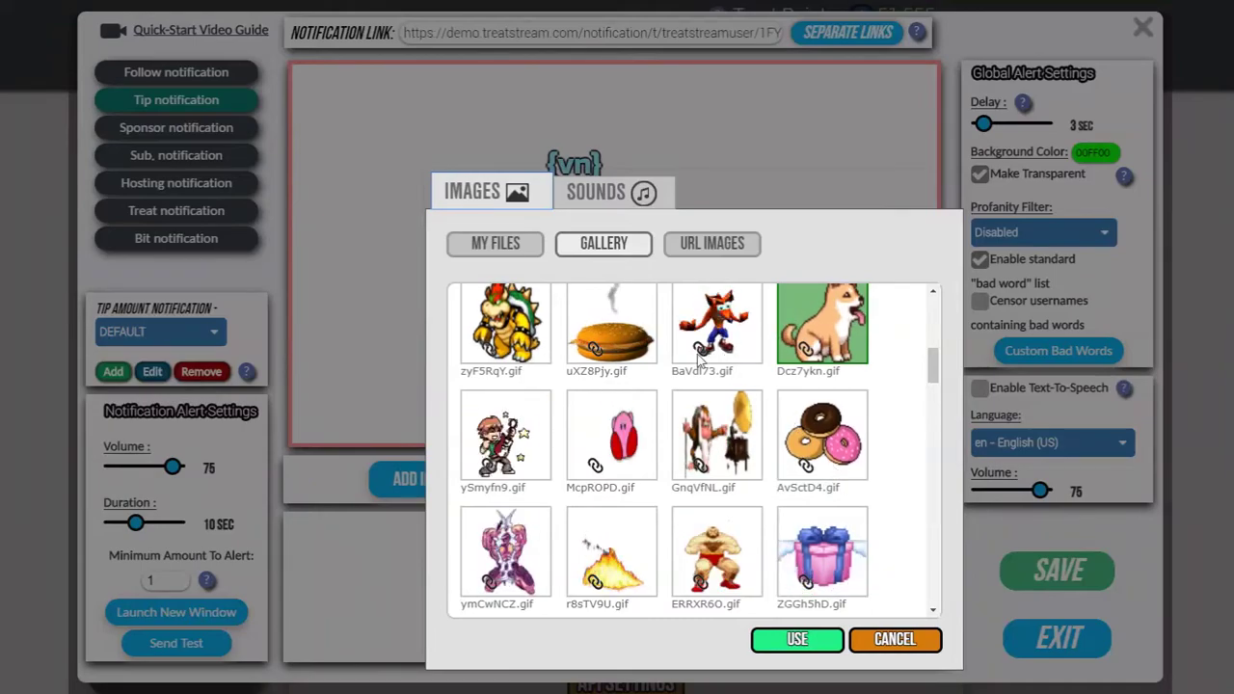
click(492, 247)
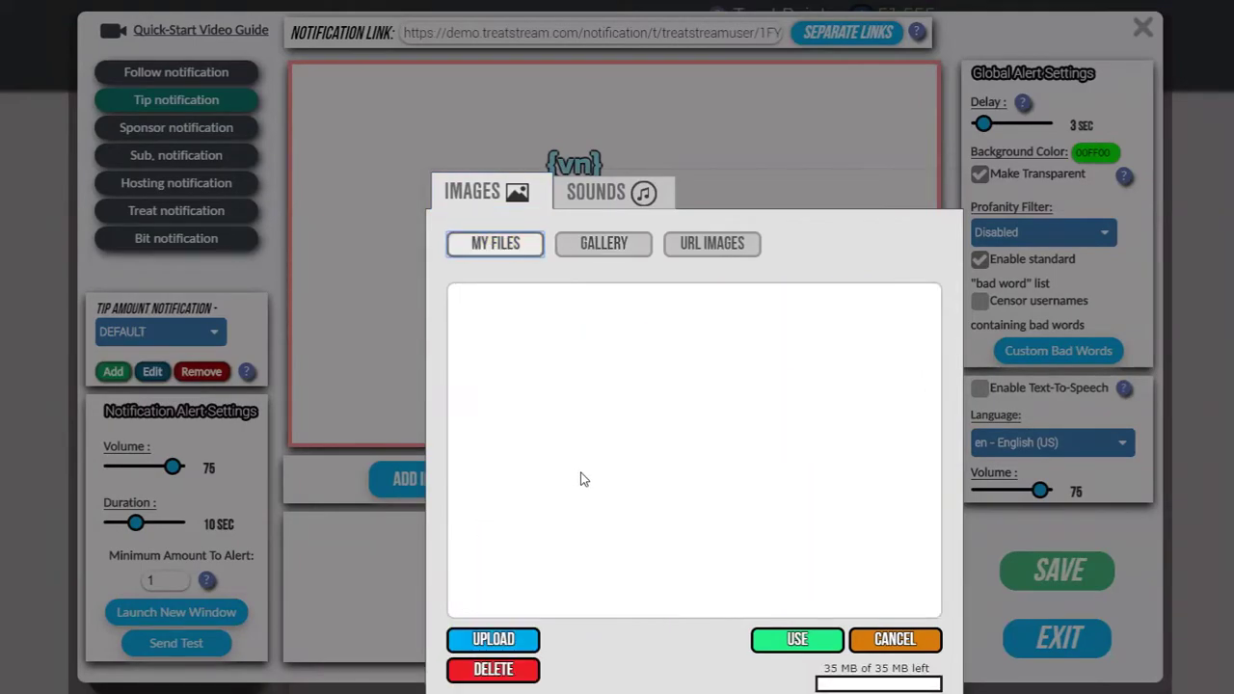
click(606, 247)
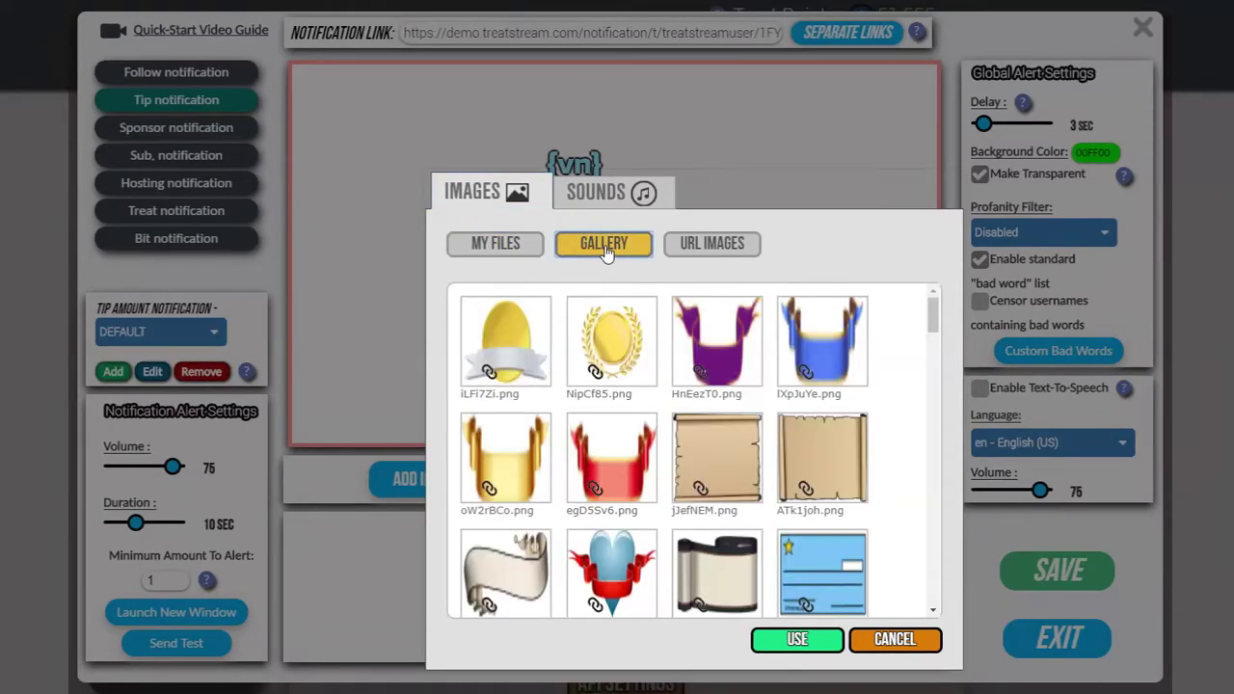
scroll(878, 365, down, 4)
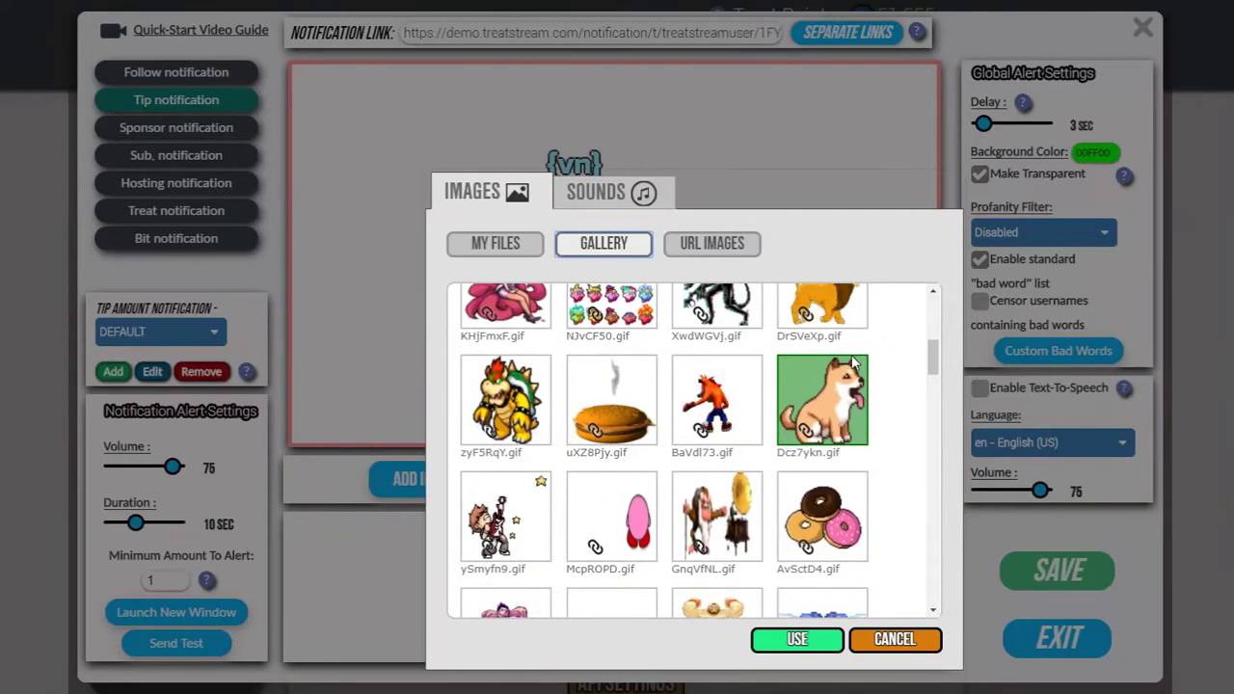
click(795, 642)
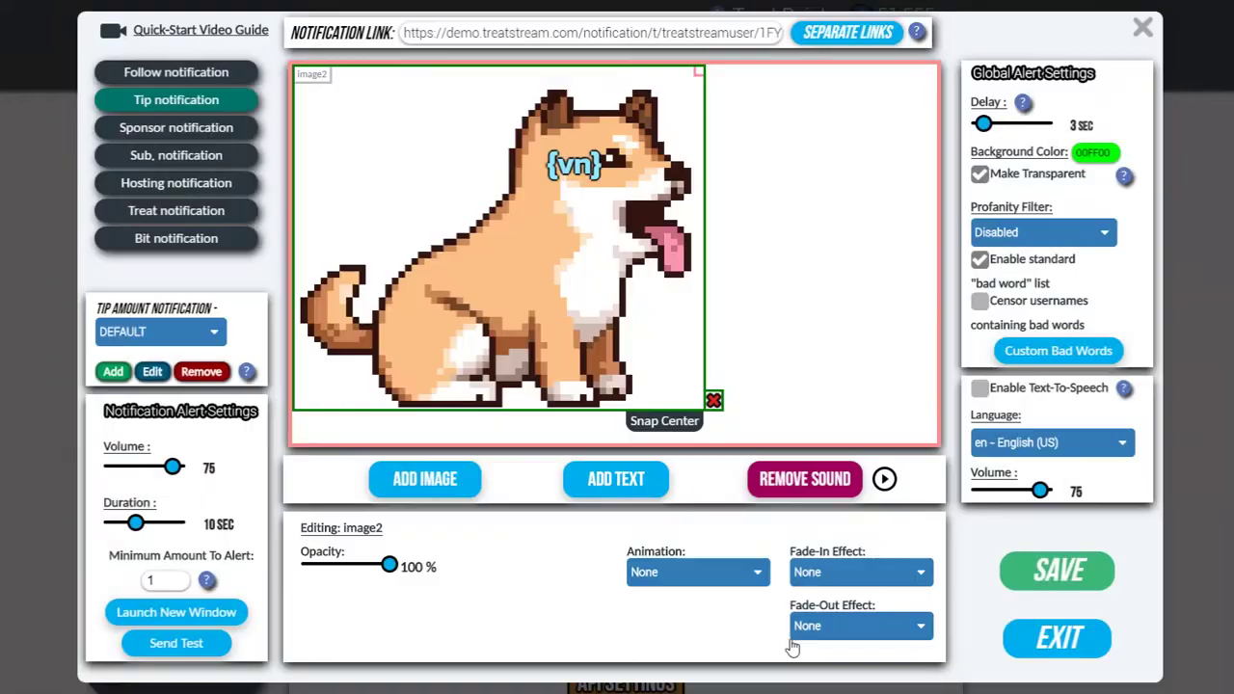
- Shrink the dog GIF, move it up, and snap it to the horizontal centre
drag(506, 290, 543, 292)
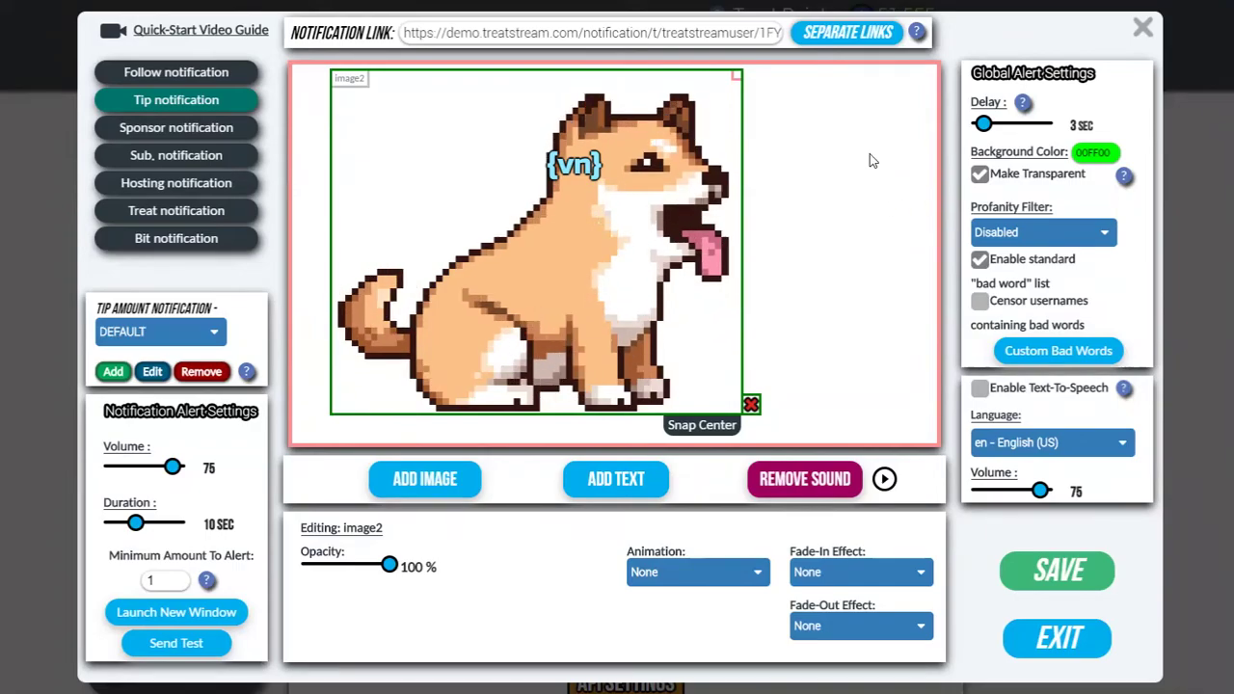
drag(736, 76, 496, 258)
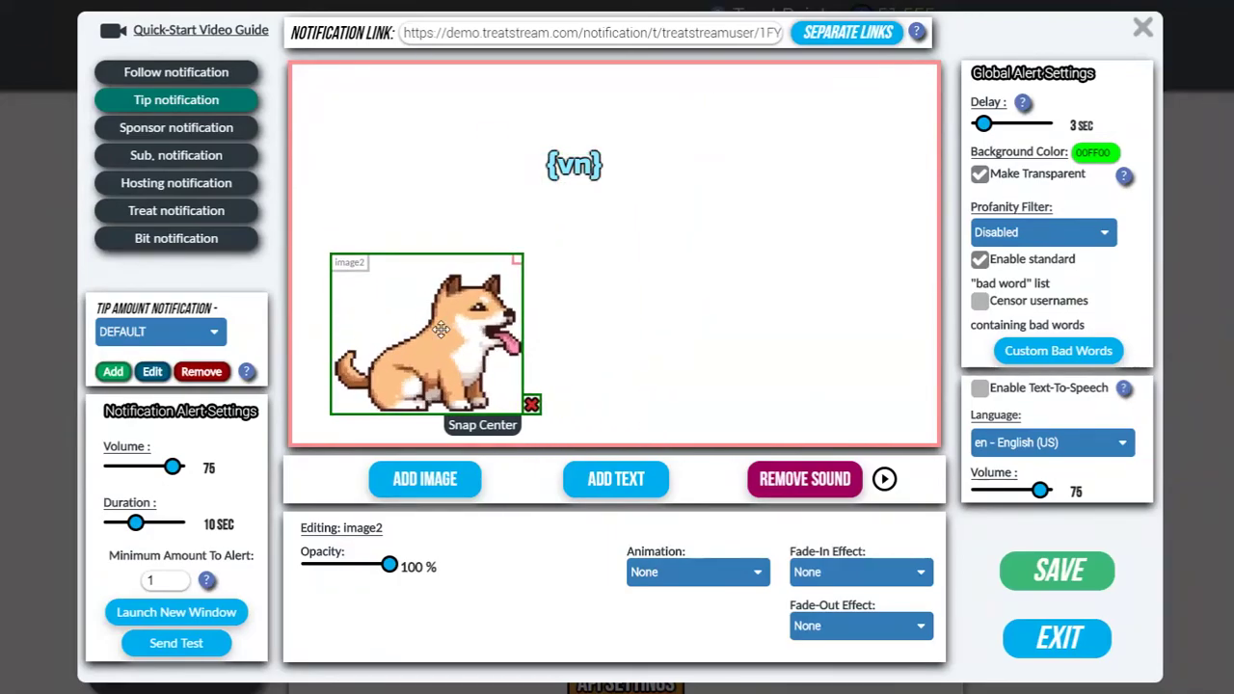
drag(438, 336, 541, 287)
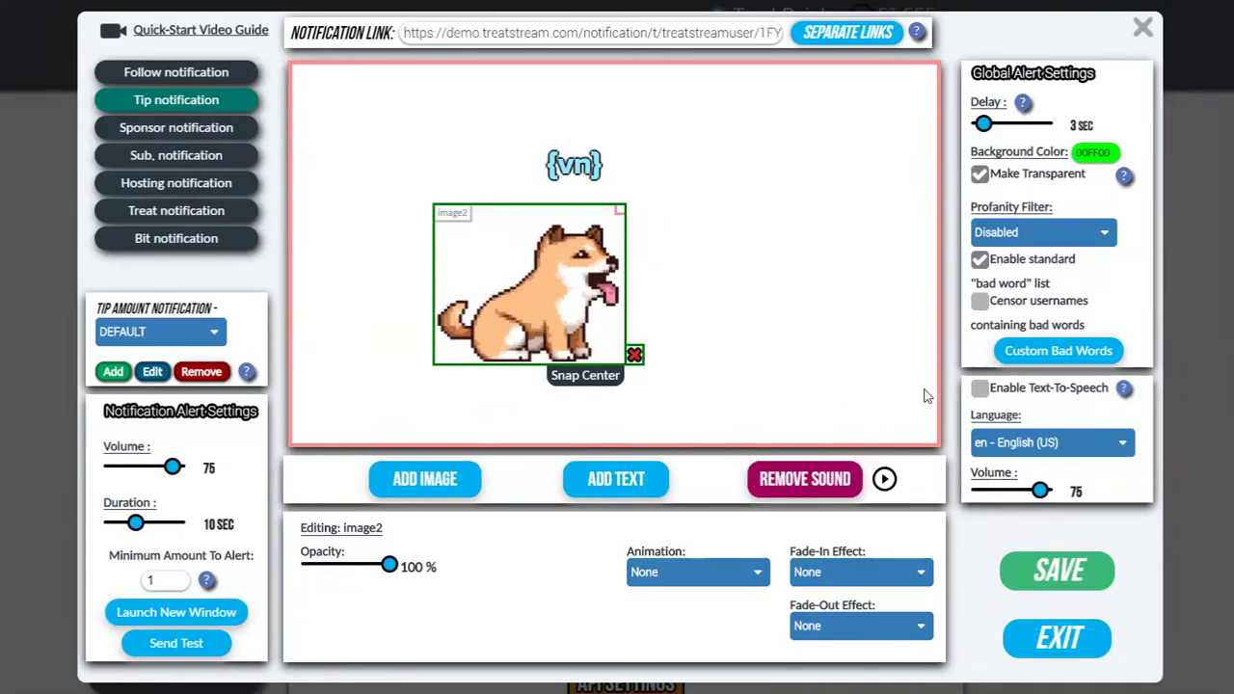
click(586, 375)
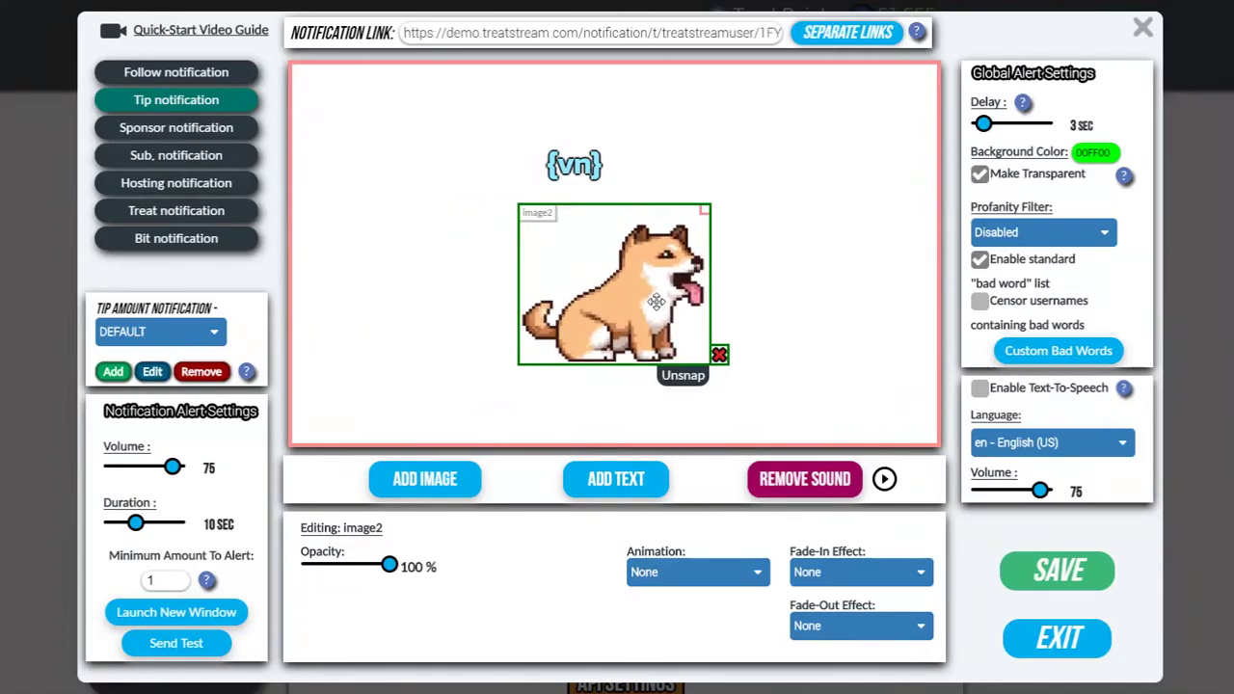
drag(655, 302, 653, 285)
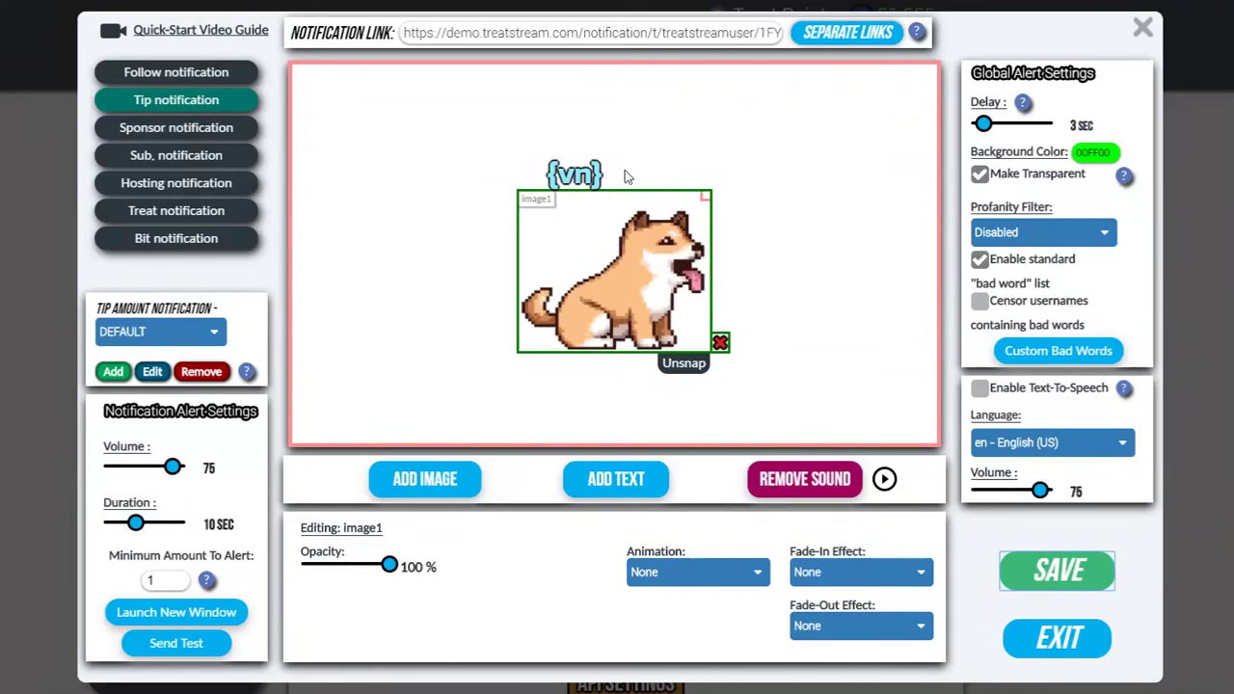
- Move the {vn} name tag up to the canvas top and add a new text element
mouse_move(607, 142)
drag(608, 143, 619, 87)
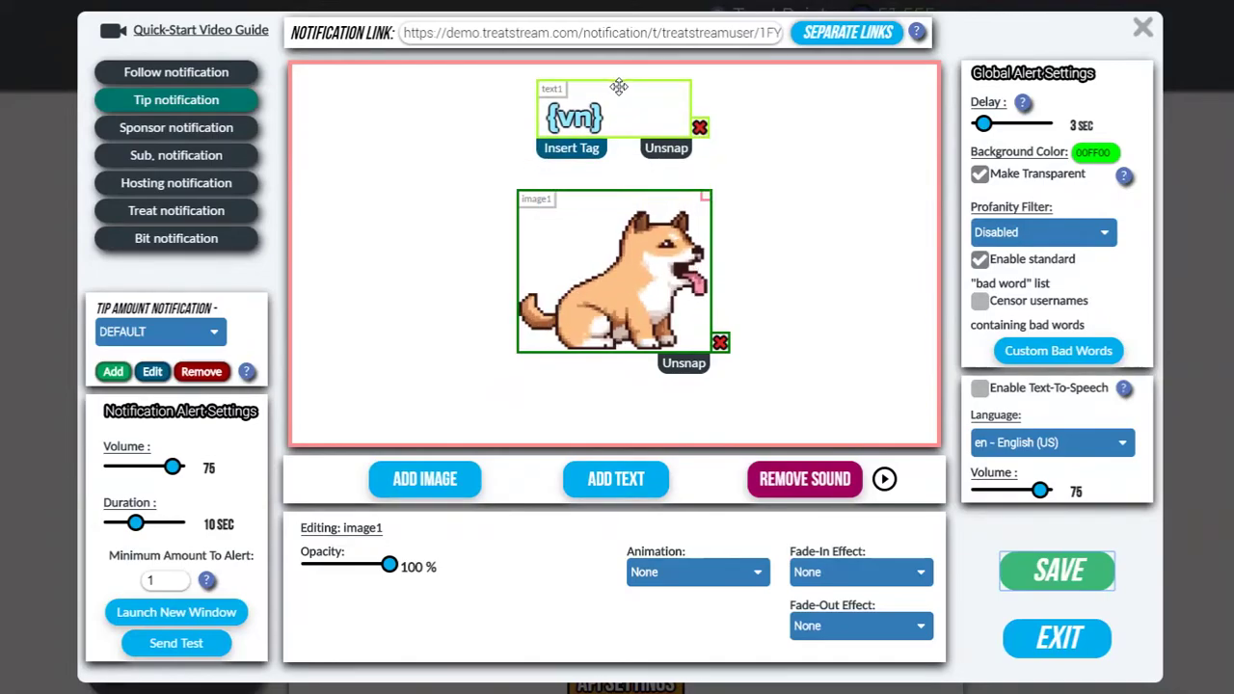
click(617, 488)
- Place the new text below the name tag and change it to 'has sent a tip for {AT}'
drag(387, 102, 499, 176)
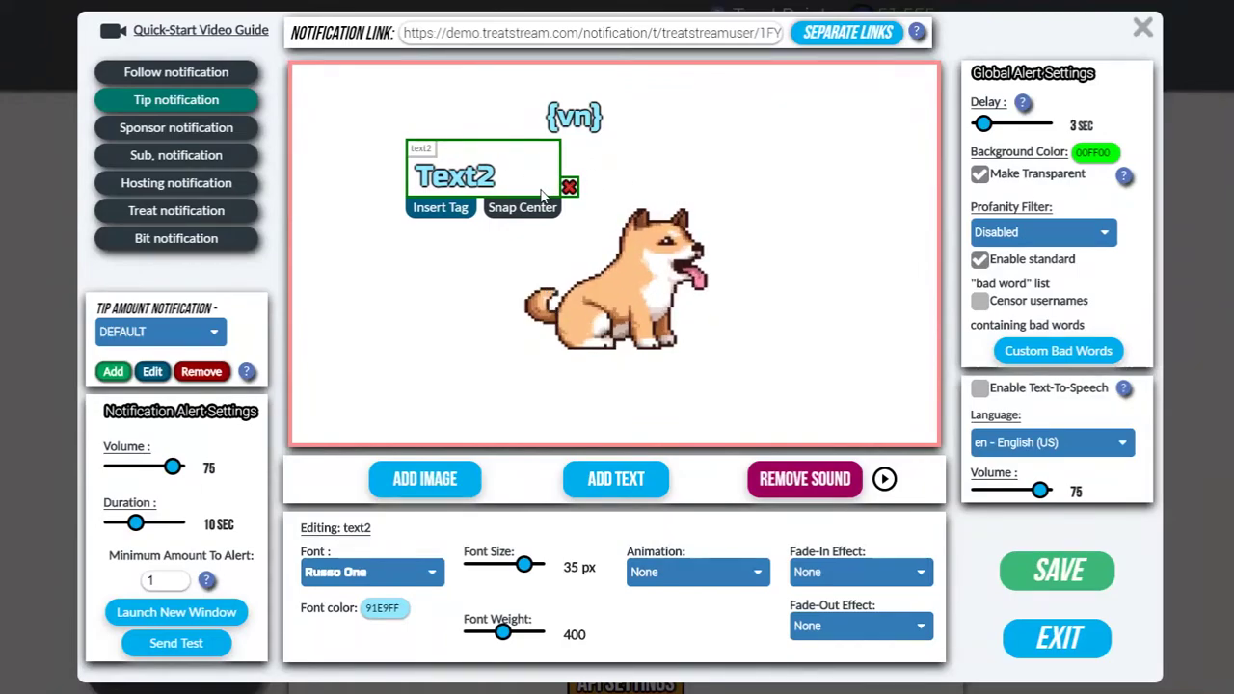
click(454, 183)
drag(496, 177, 411, 175)
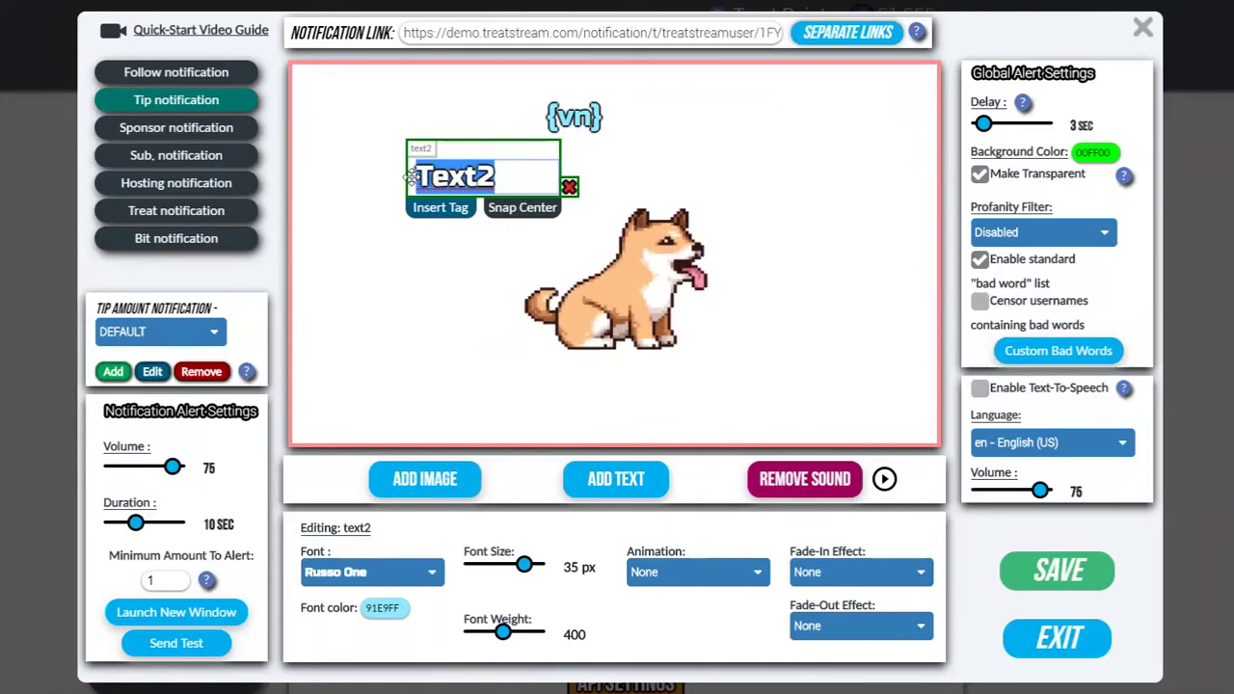
text(has sent)
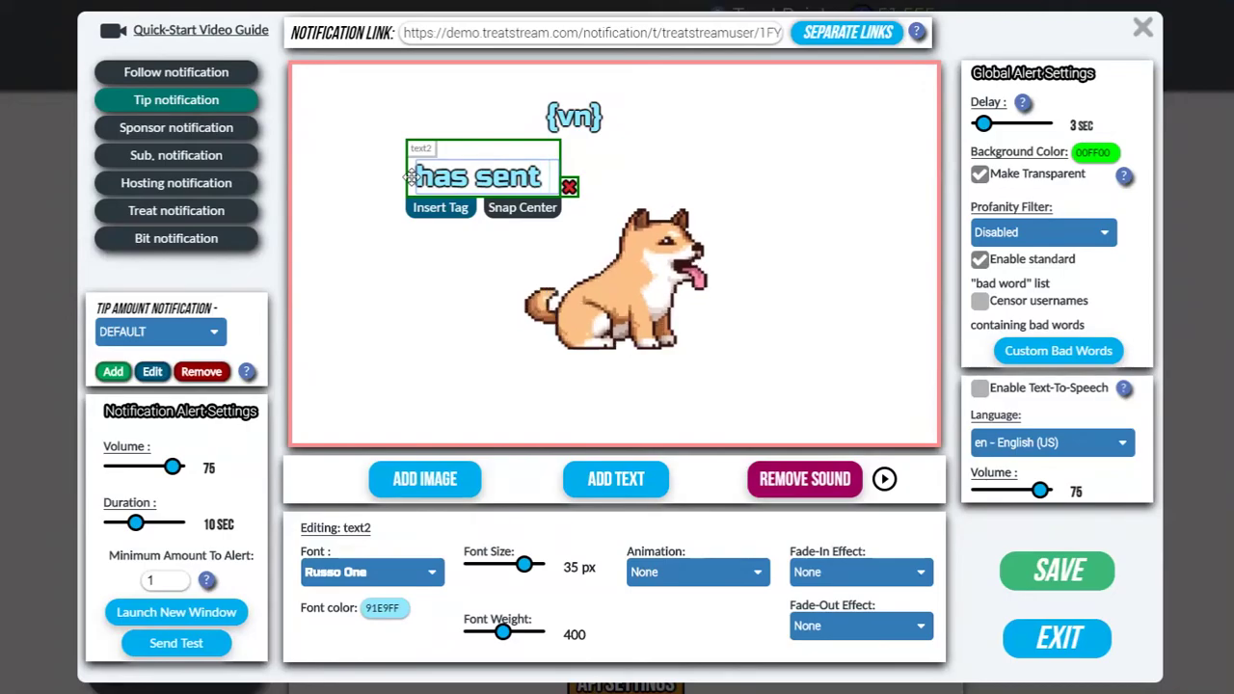
text( a tip for)
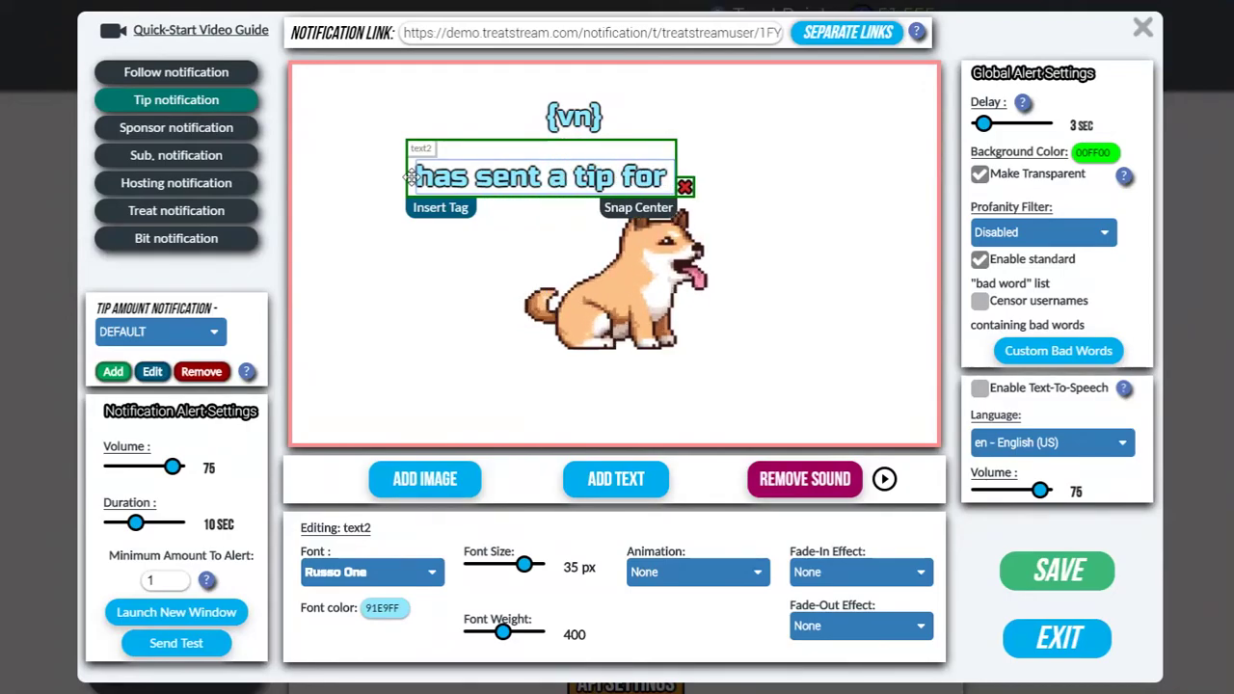
click(453, 212)
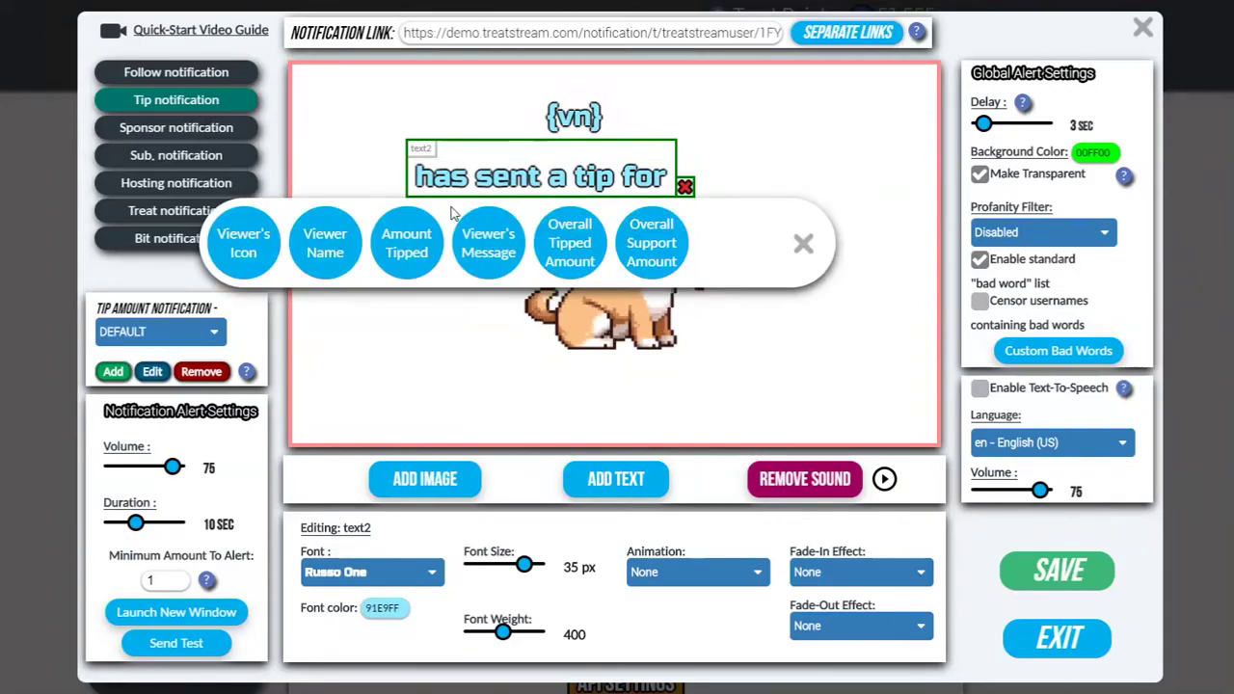
click(420, 258)
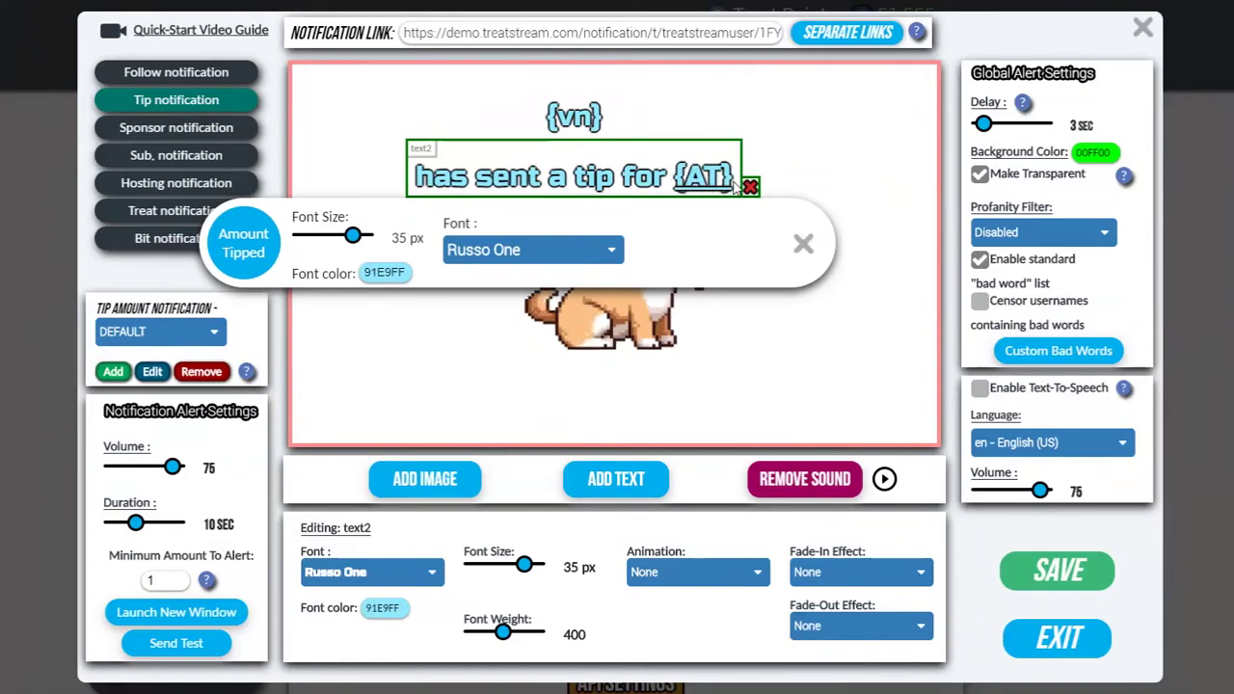
- Colour the {AT} amount tag light green A6FFBE and centre the tip line horizontally
click(395, 271)
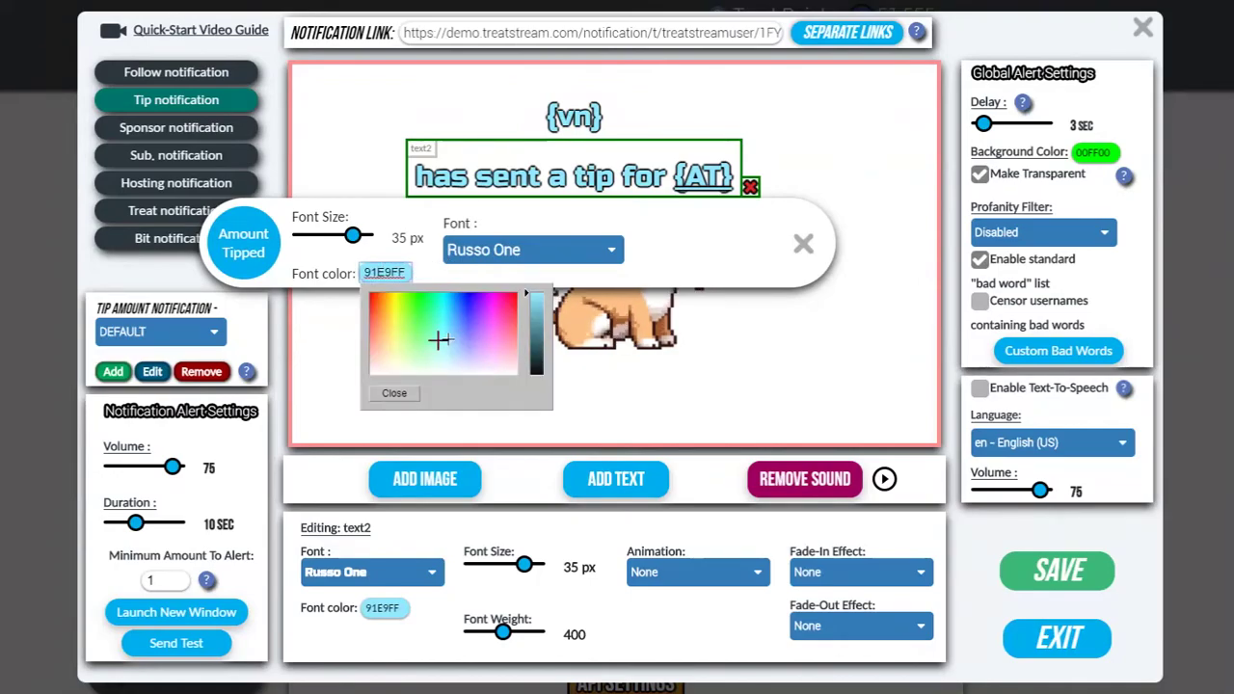
click(425, 346)
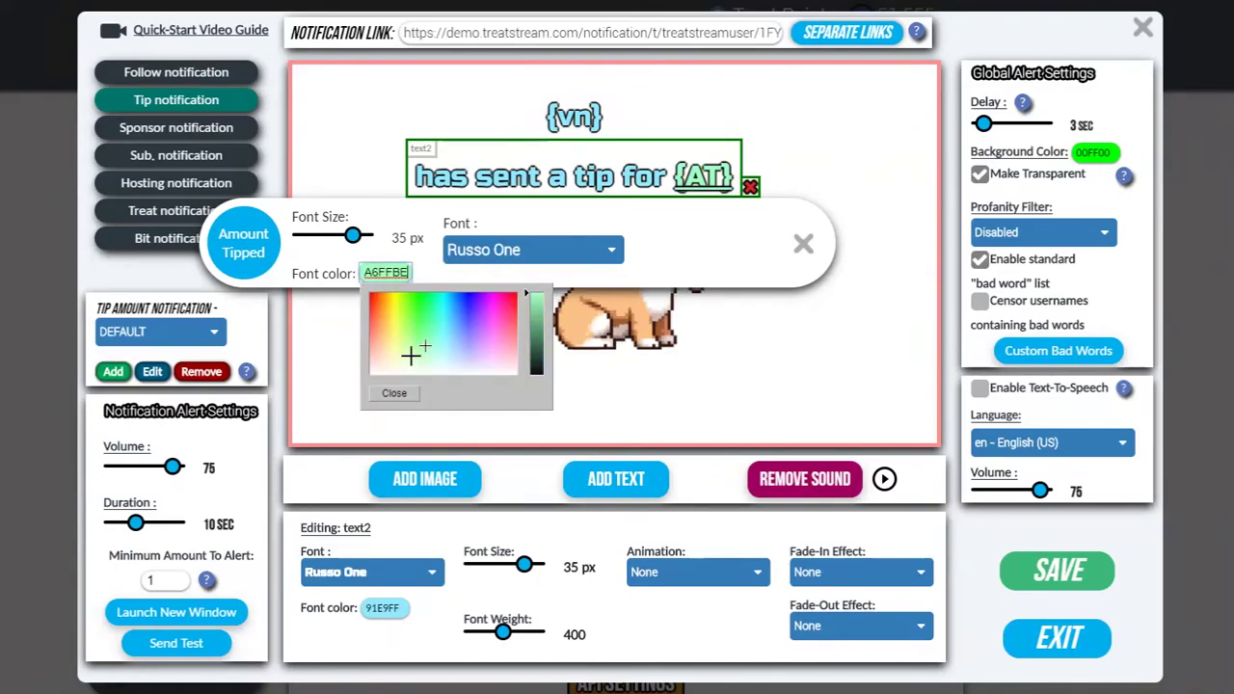
click(404, 394)
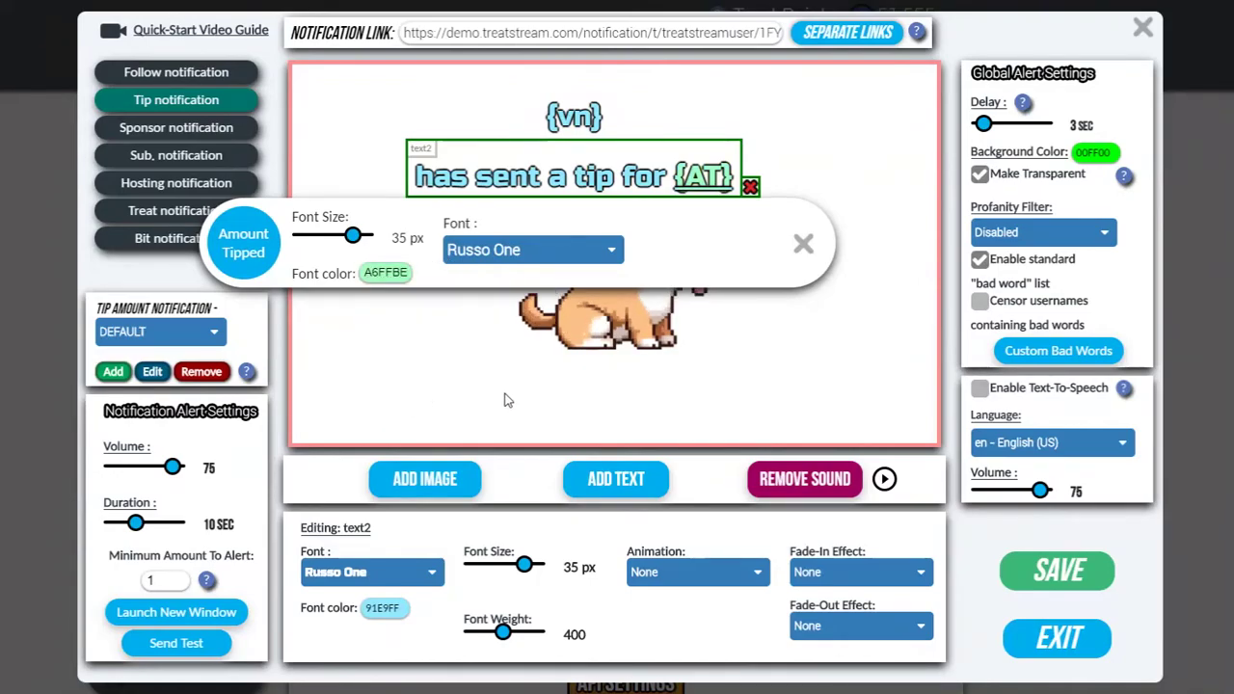
click(805, 245)
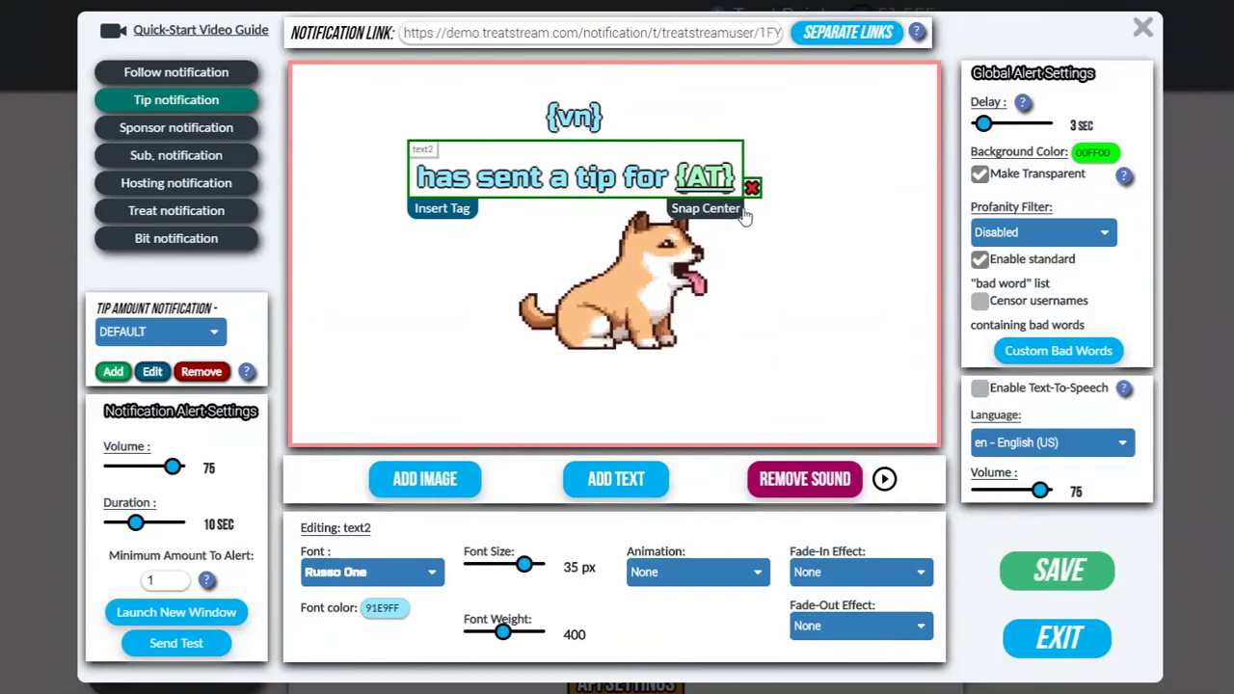
click(705, 208)
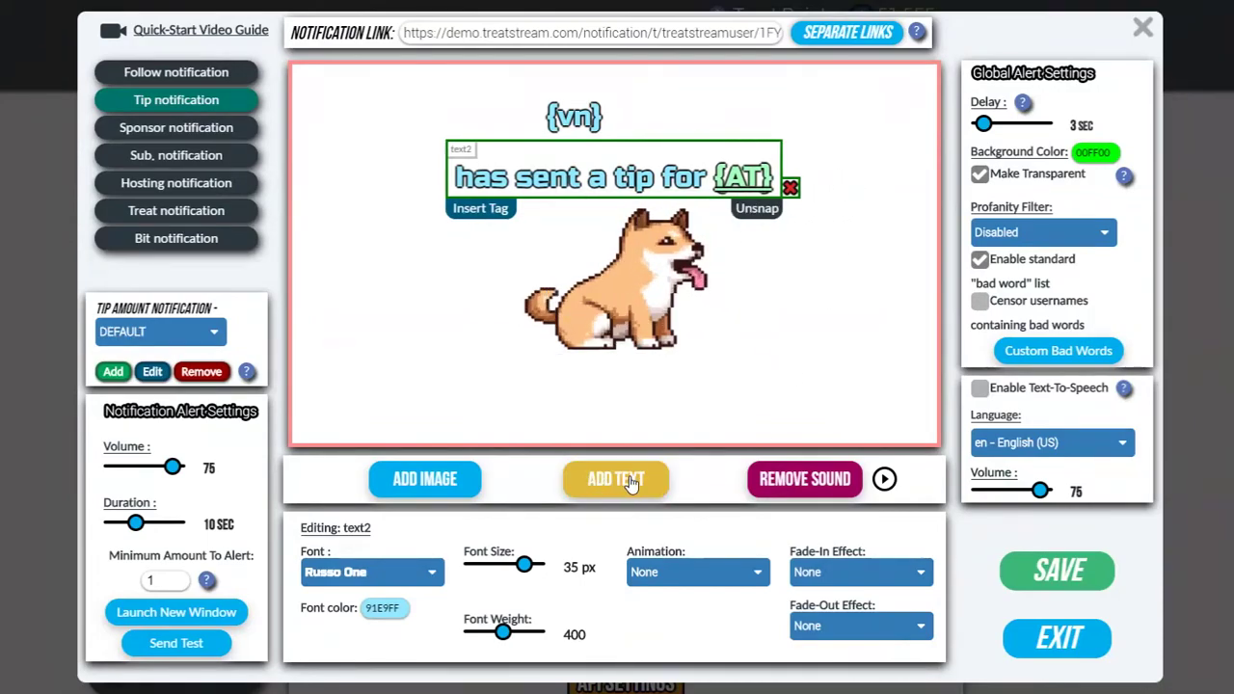
- Add a third text element beside the dog and replace its placeholder with the {MSG} tag
click(629, 480)
drag(426, 160, 405, 286)
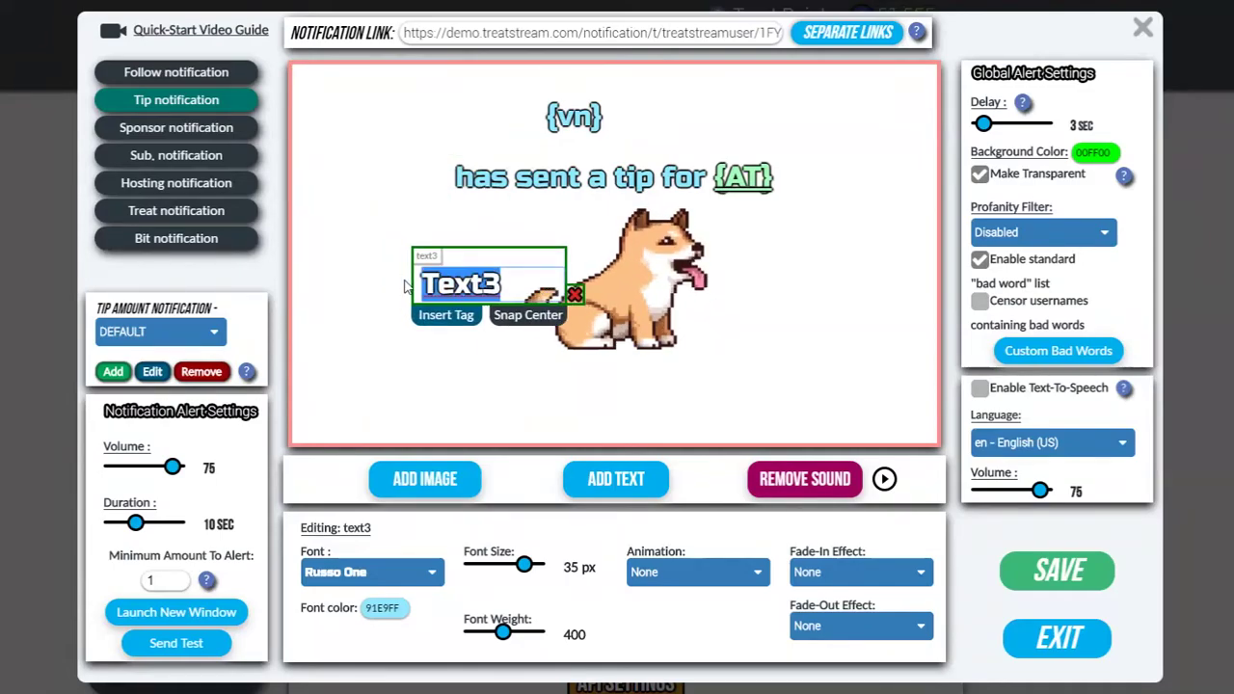
key(BackSpace)
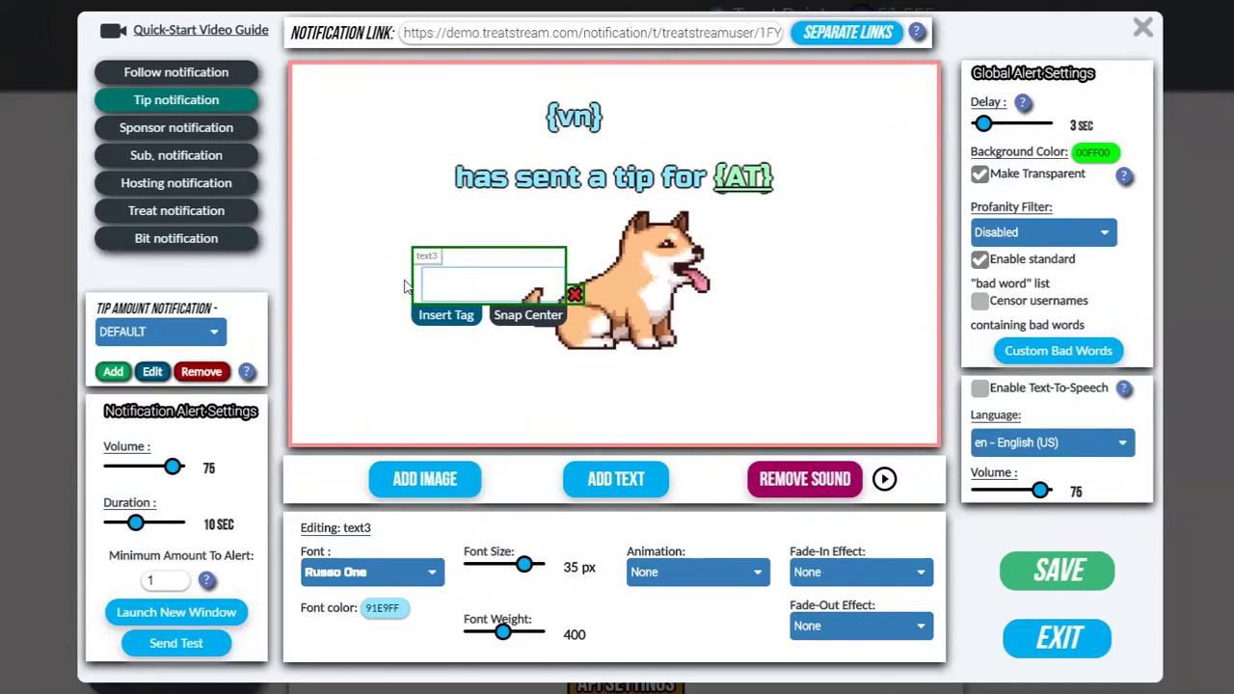
click(445, 315)
click(496, 359)
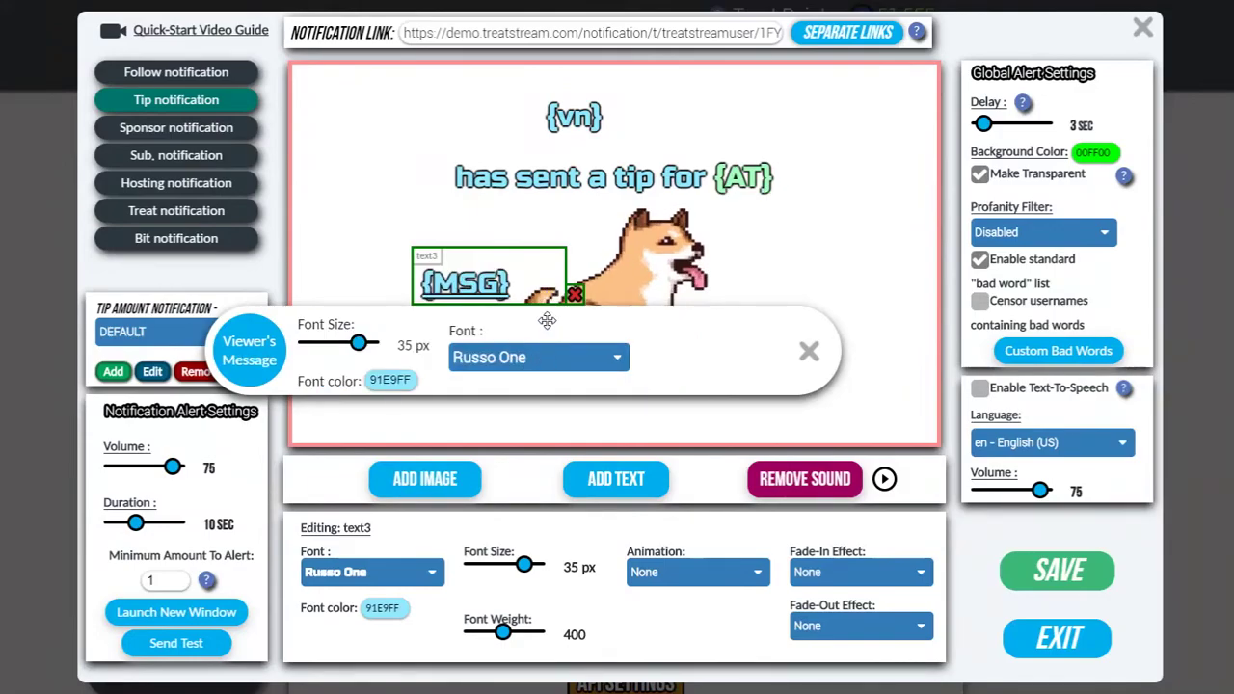
- Style {MSG} at 25 px in near-white FFFCFC, centre it below the dog, then remove the alert's sound
drag(359, 344, 335, 349)
click(390, 380)
drag(397, 404, 341, 513)
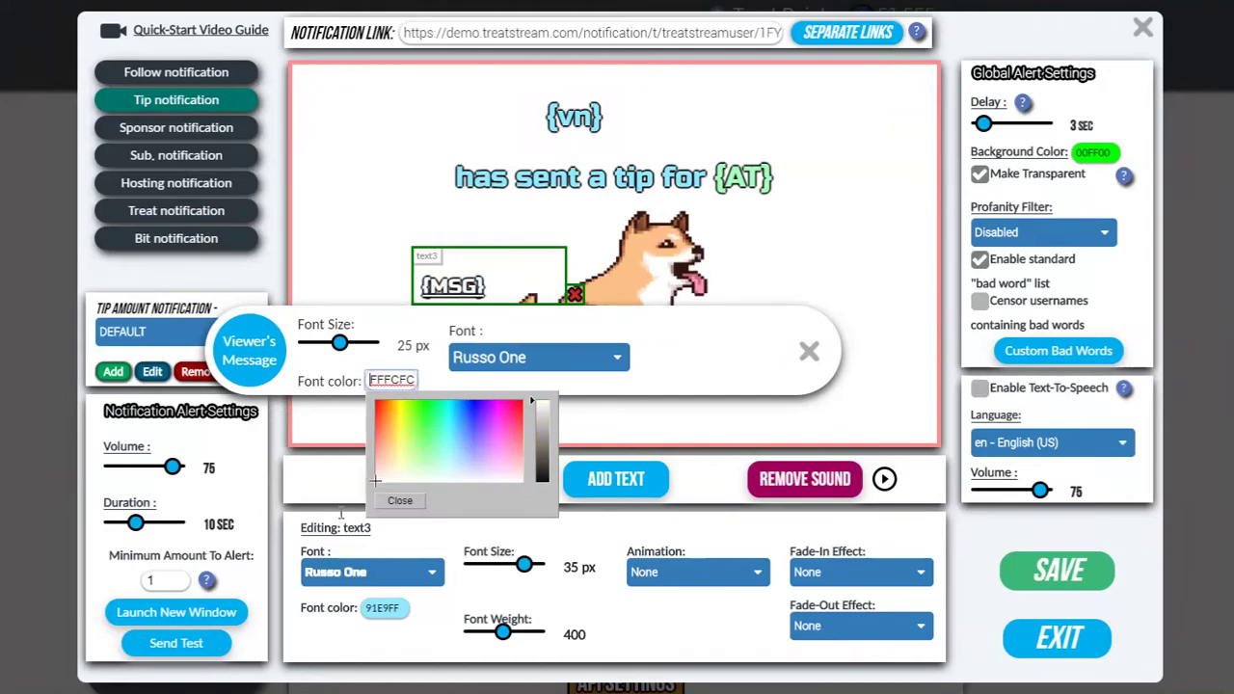
click(810, 353)
click(535, 317)
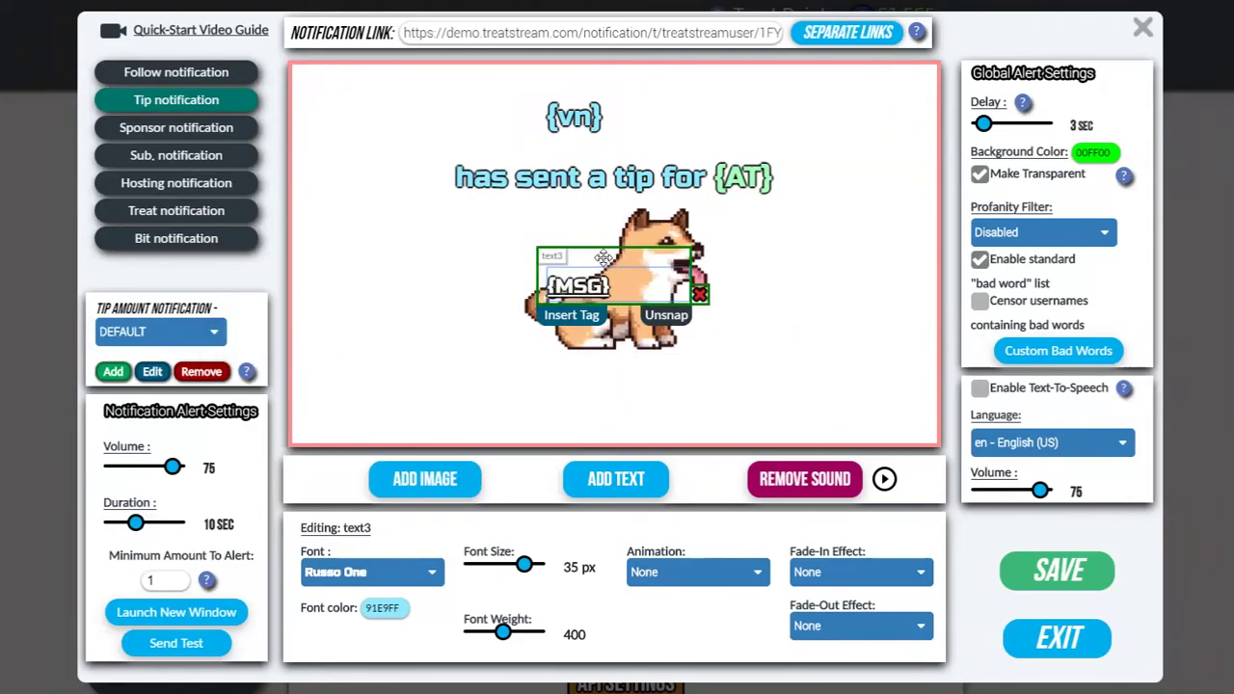
drag(605, 253, 605, 363)
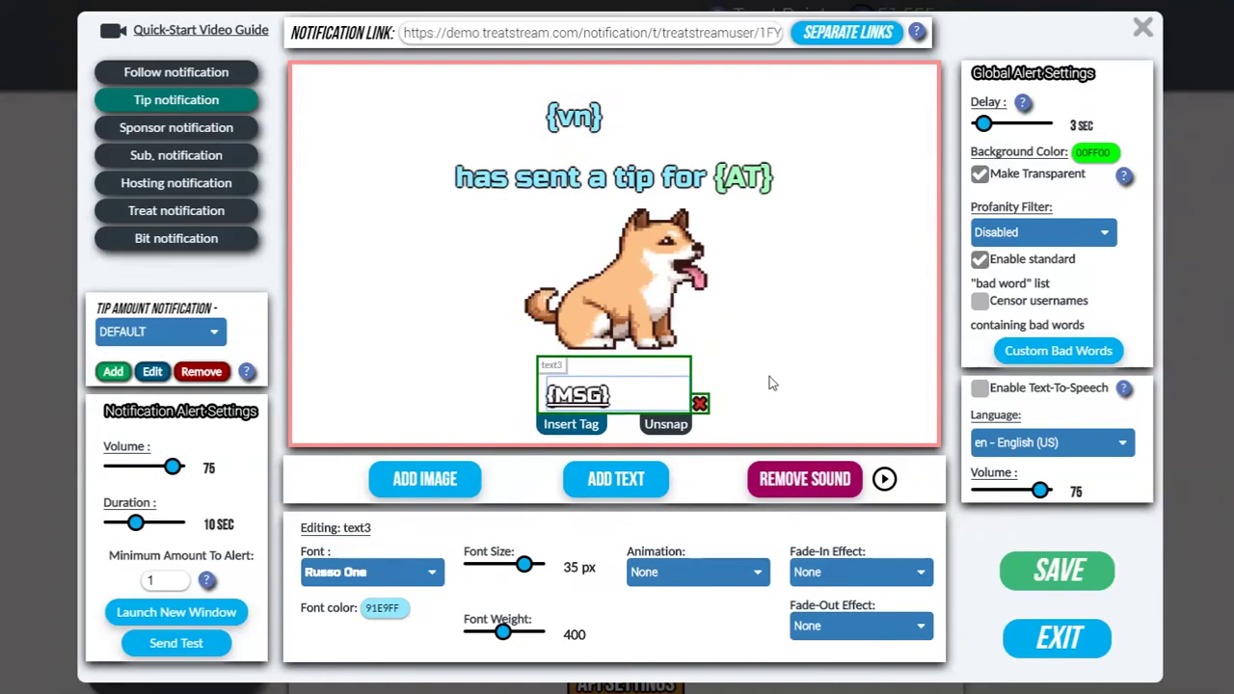
click(903, 238)
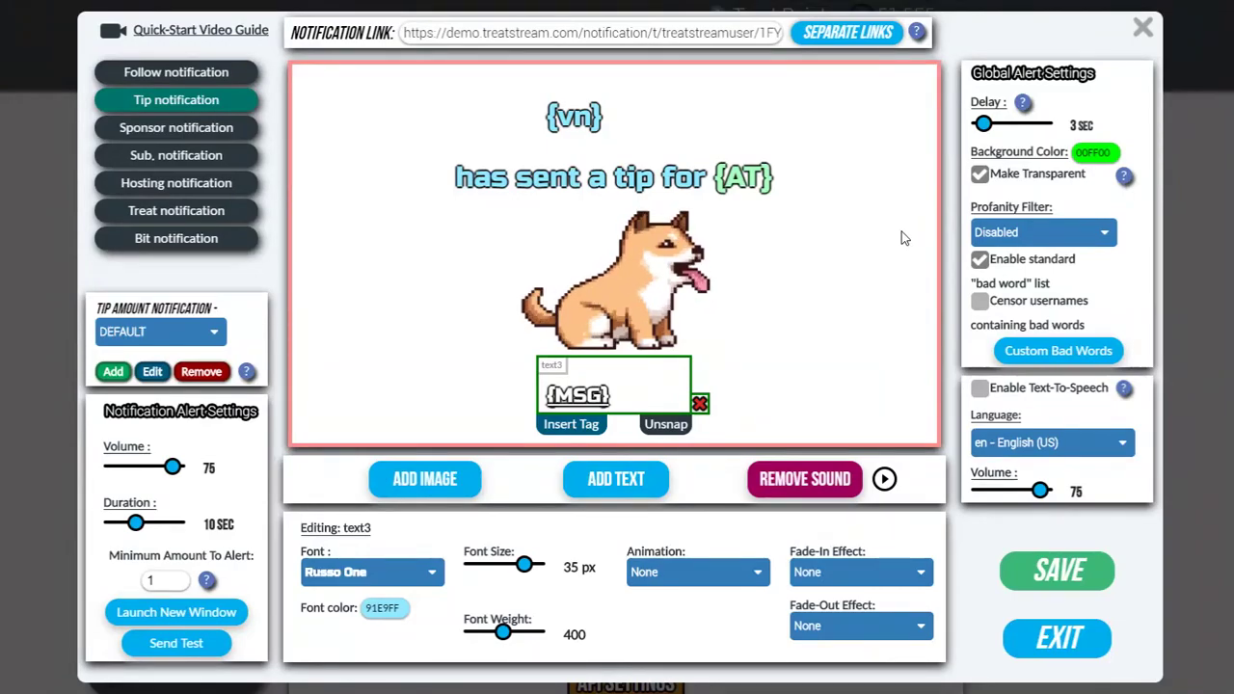
click(803, 480)
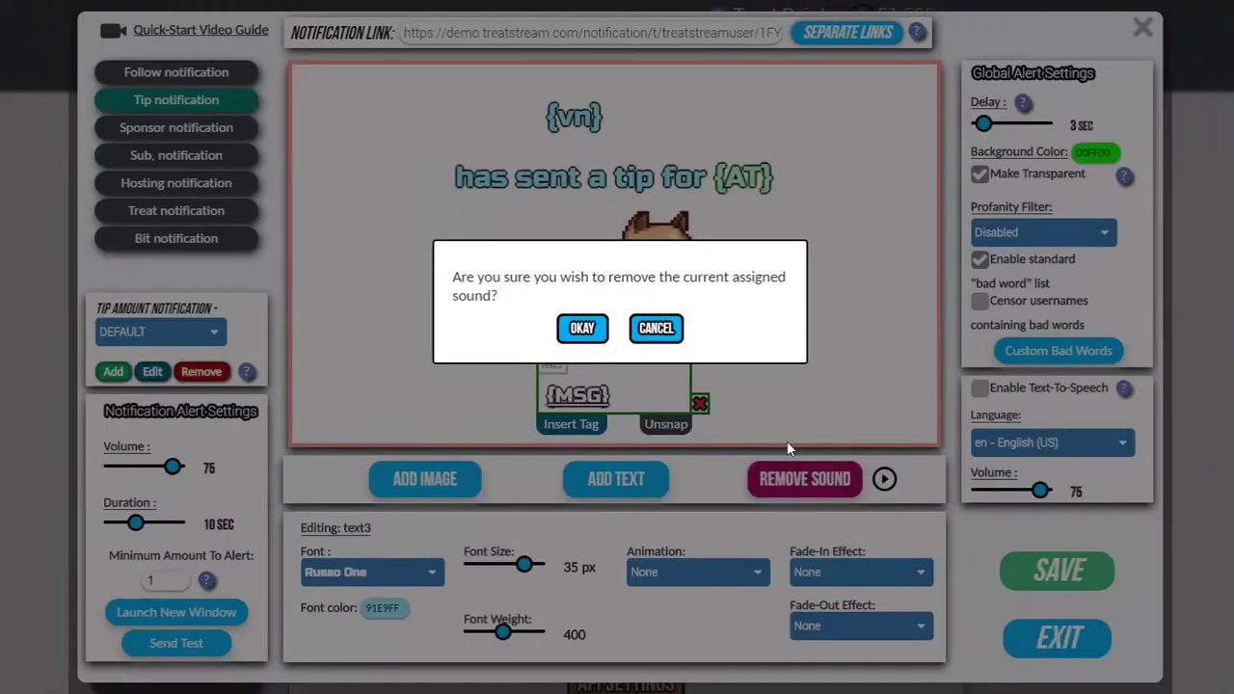
- Confirm removing the old sound and attach African Prize.mp3 from the sound gallery
click(571, 328)
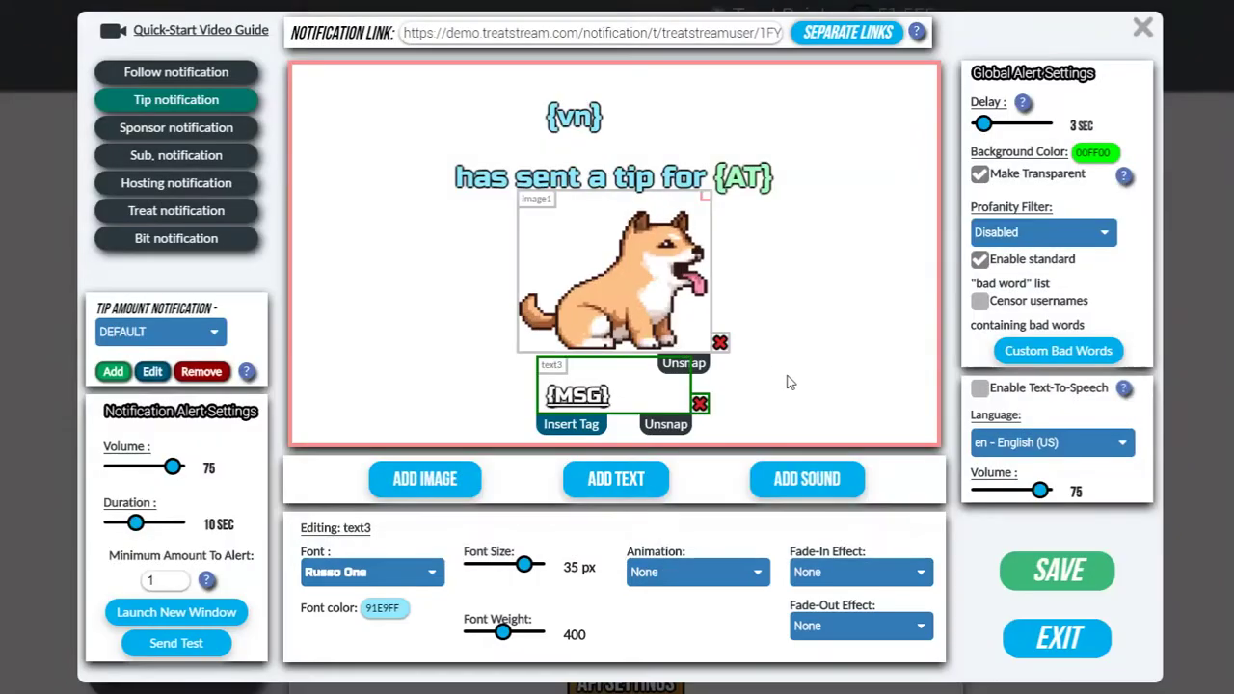
click(825, 487)
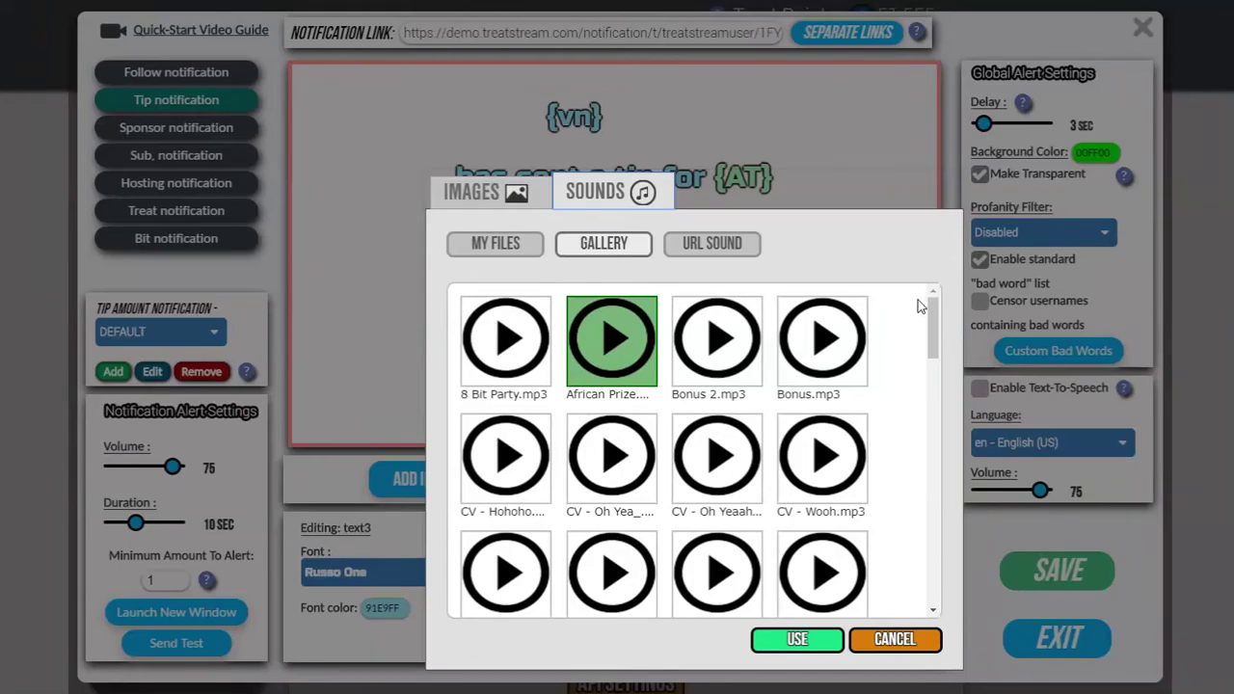
click(615, 355)
click(797, 640)
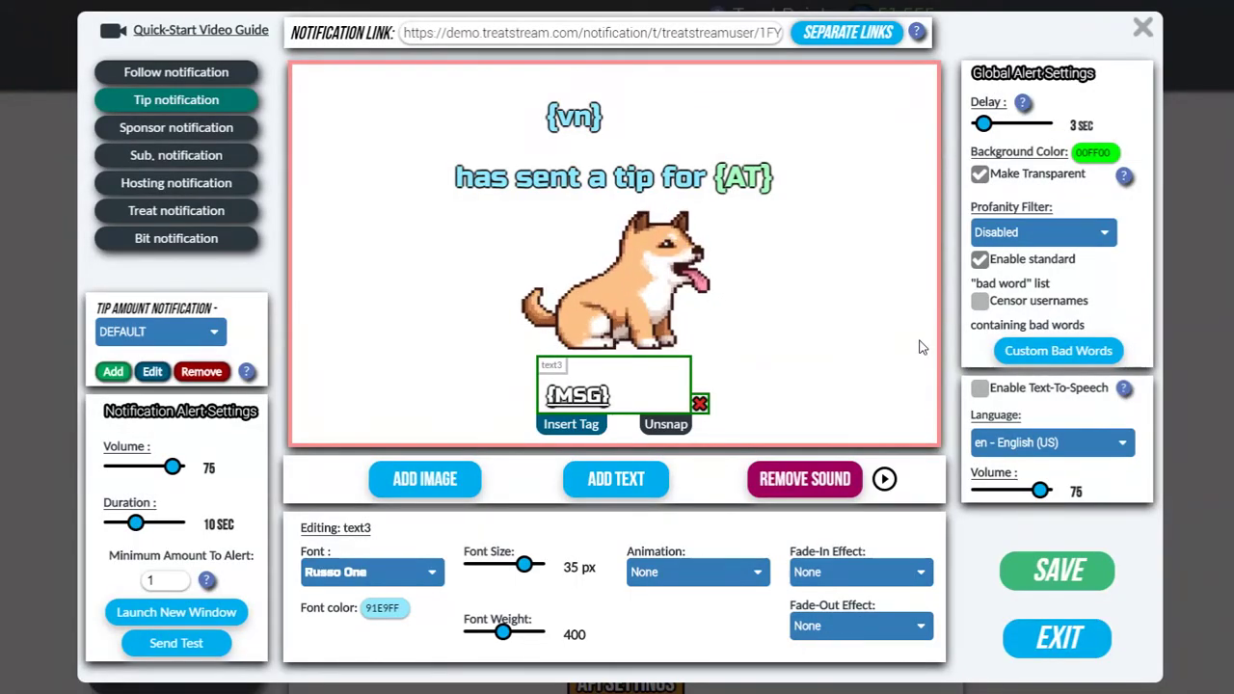
click(877, 185)
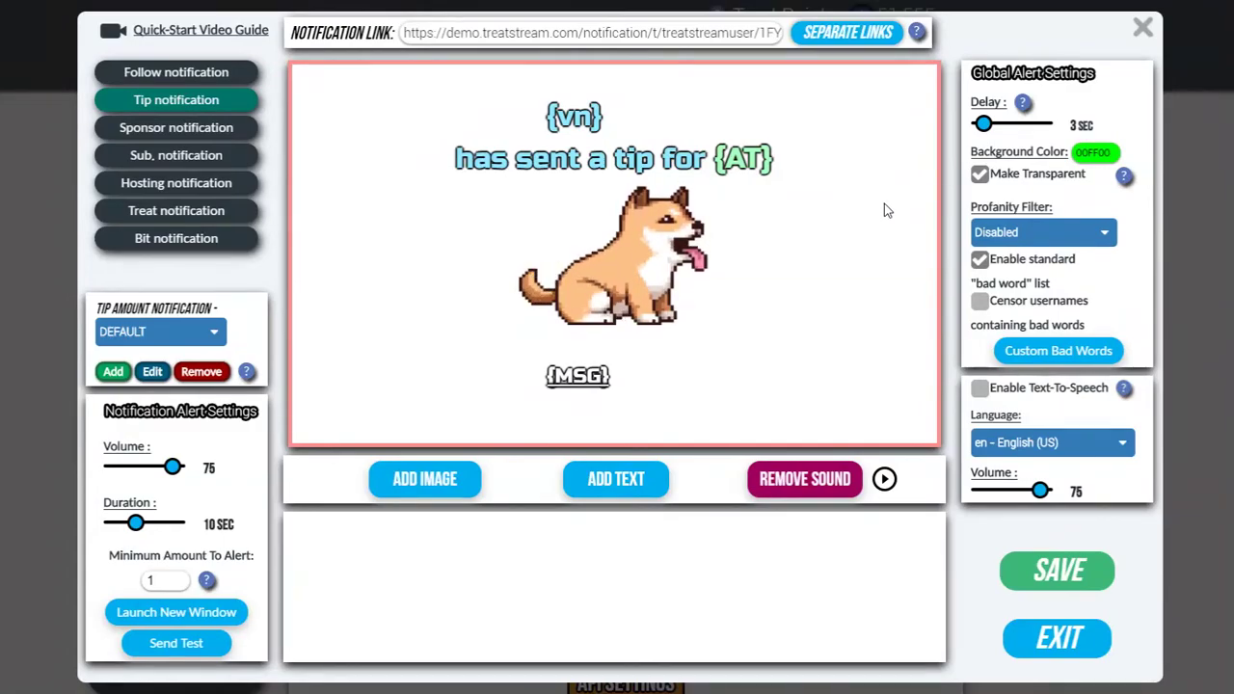
- Save the tip alert, copy its notification link URL, and switch to OBS Studio
click(1070, 582)
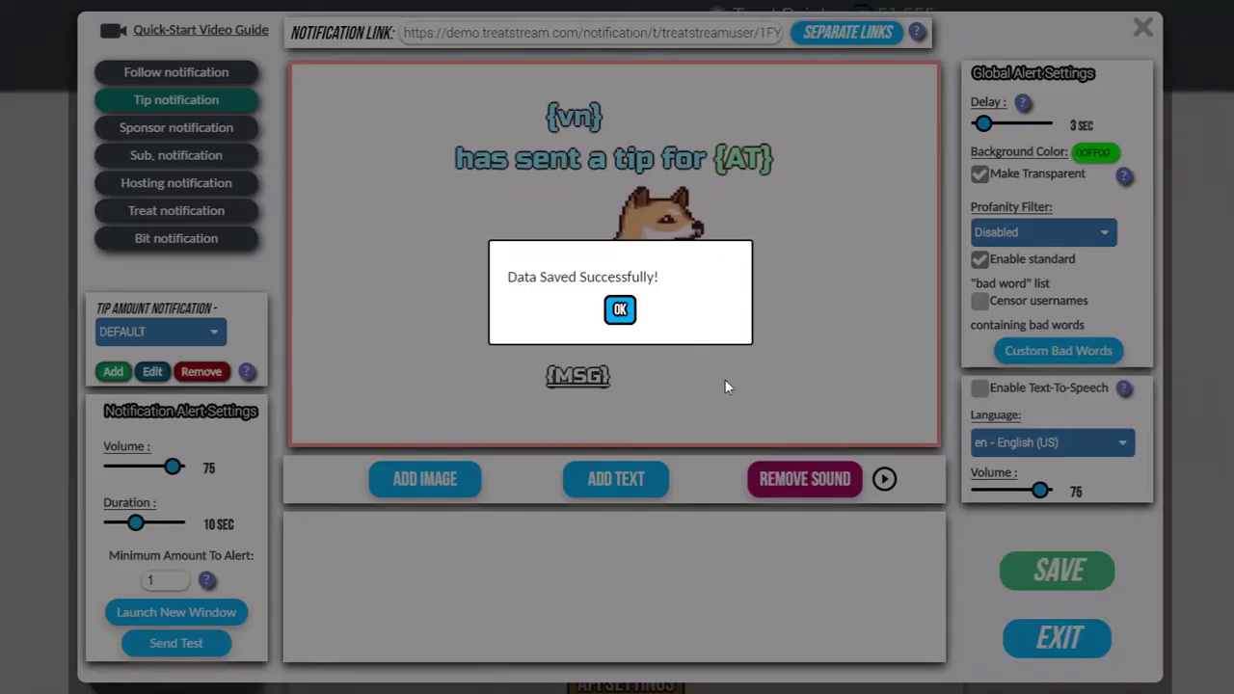
click(620, 310)
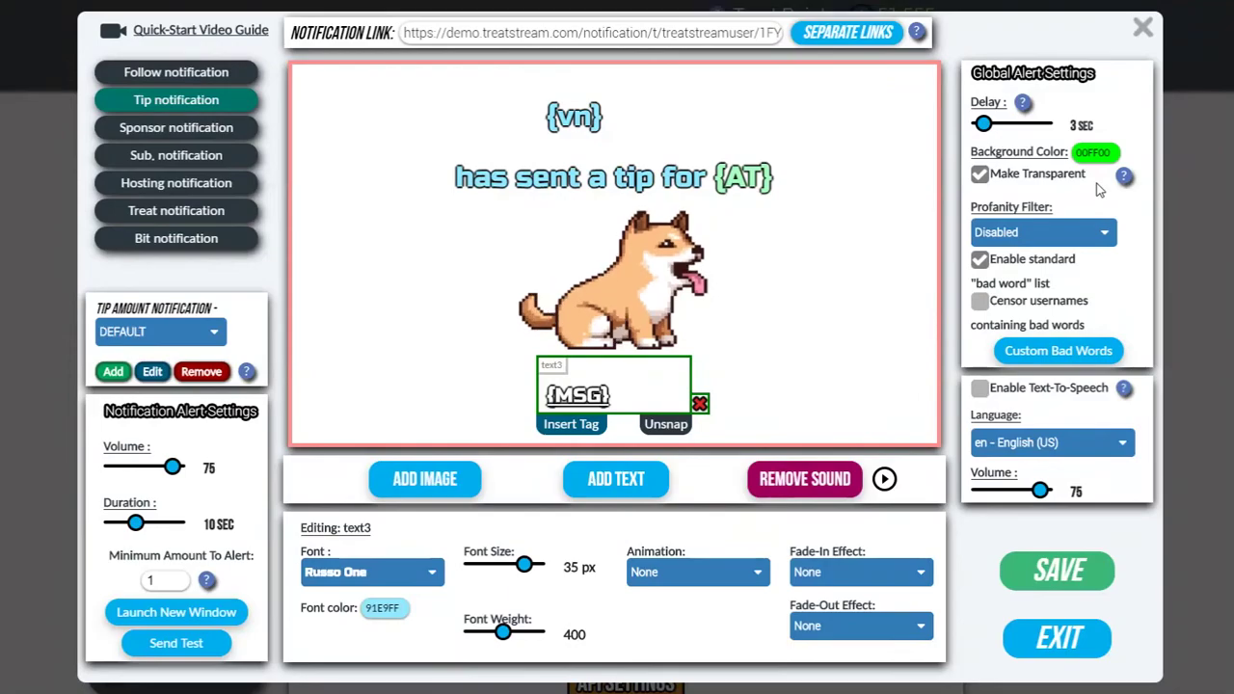
click(709, 33)
key(ctrl+c)
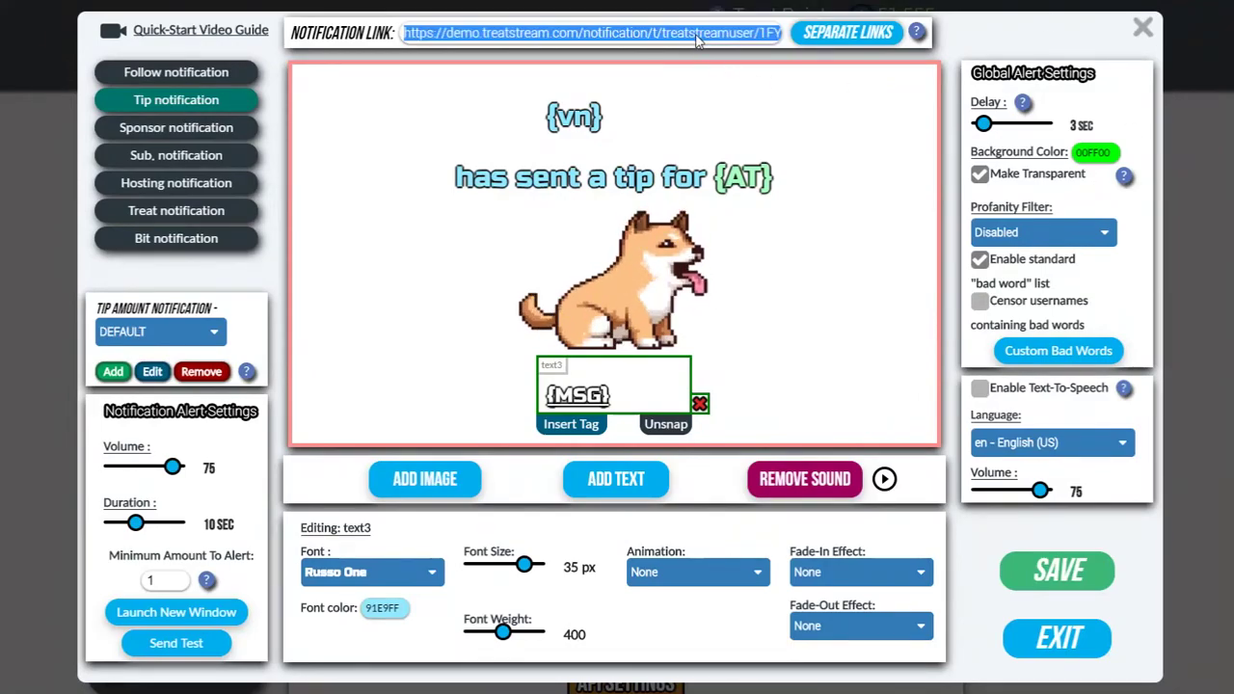
key(alt+Tab)
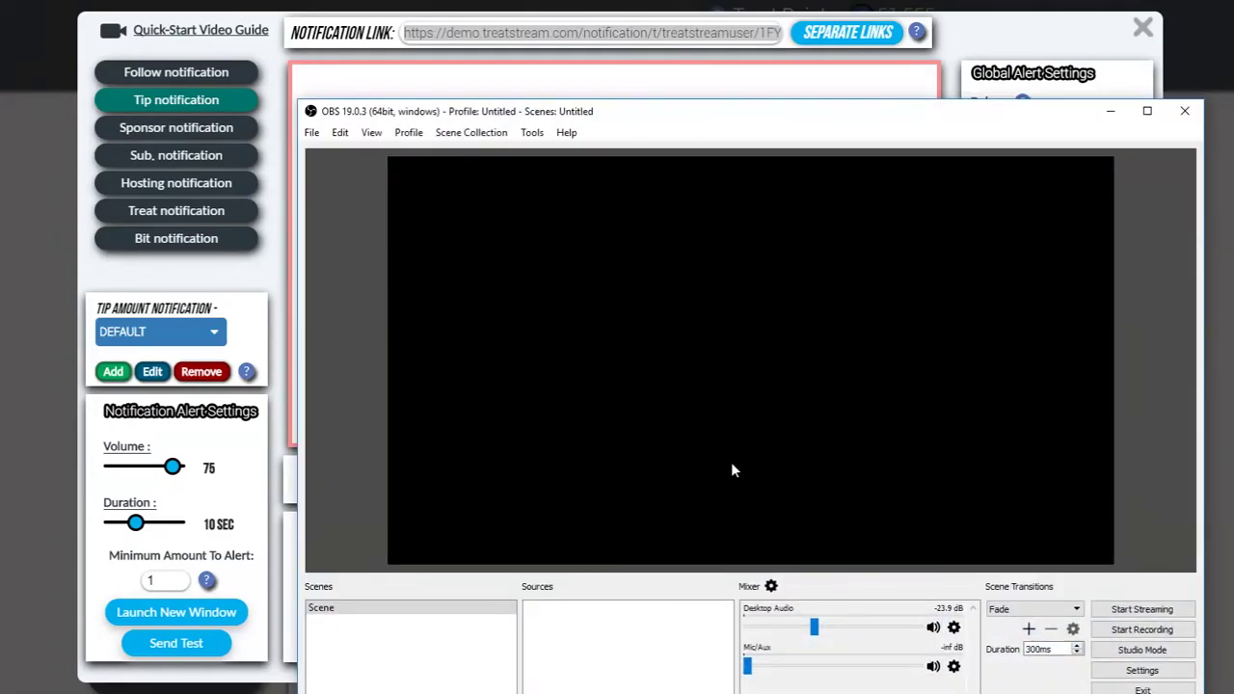
- Add a browser source named Notification whose URL is the pasted TreatStream alert link
right_click(582, 628)
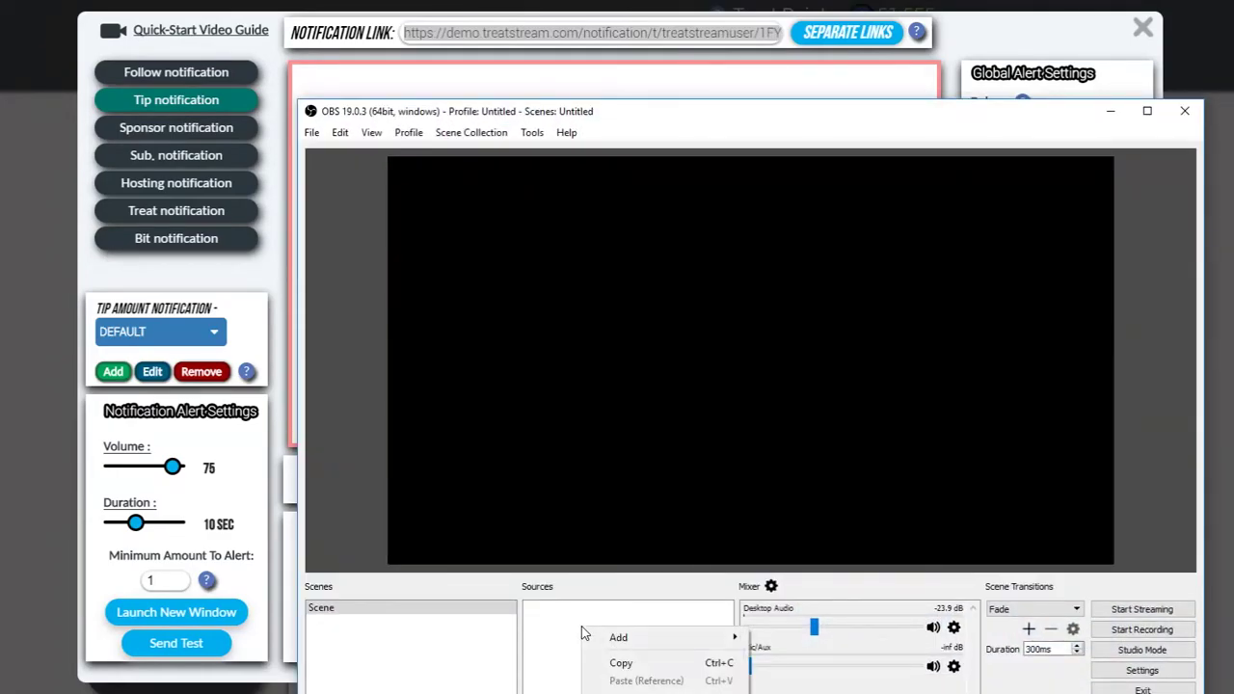
mouse_move(631, 640)
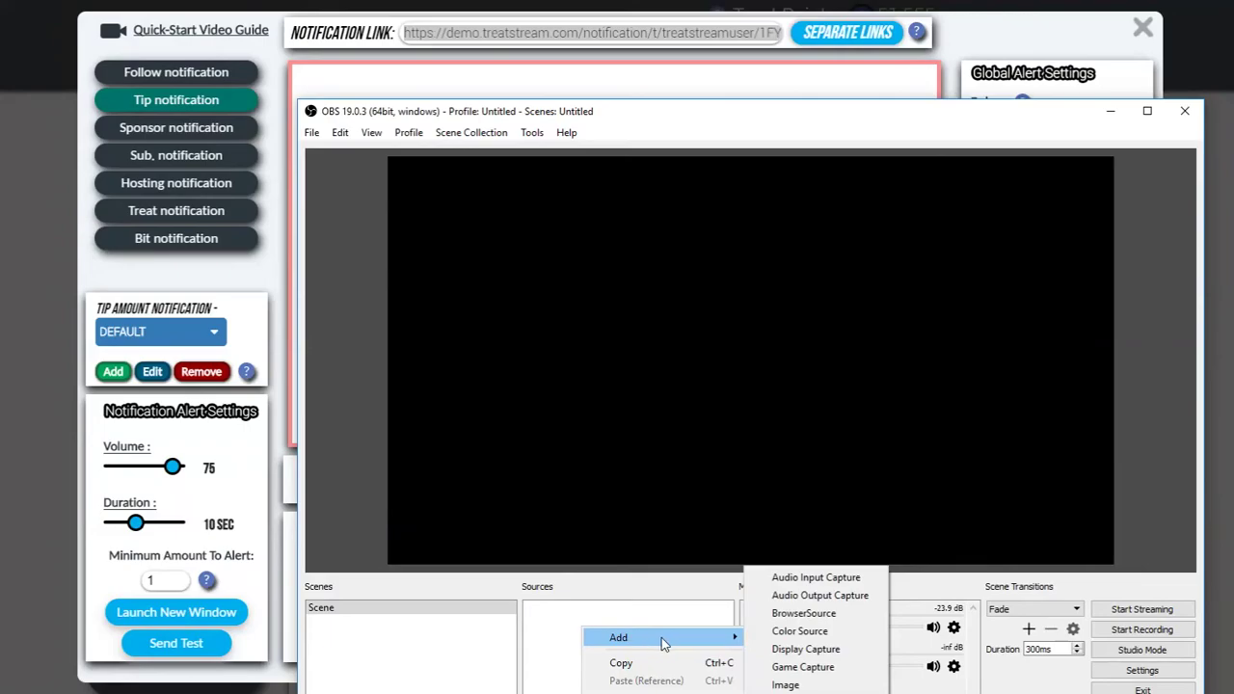
click(789, 615)
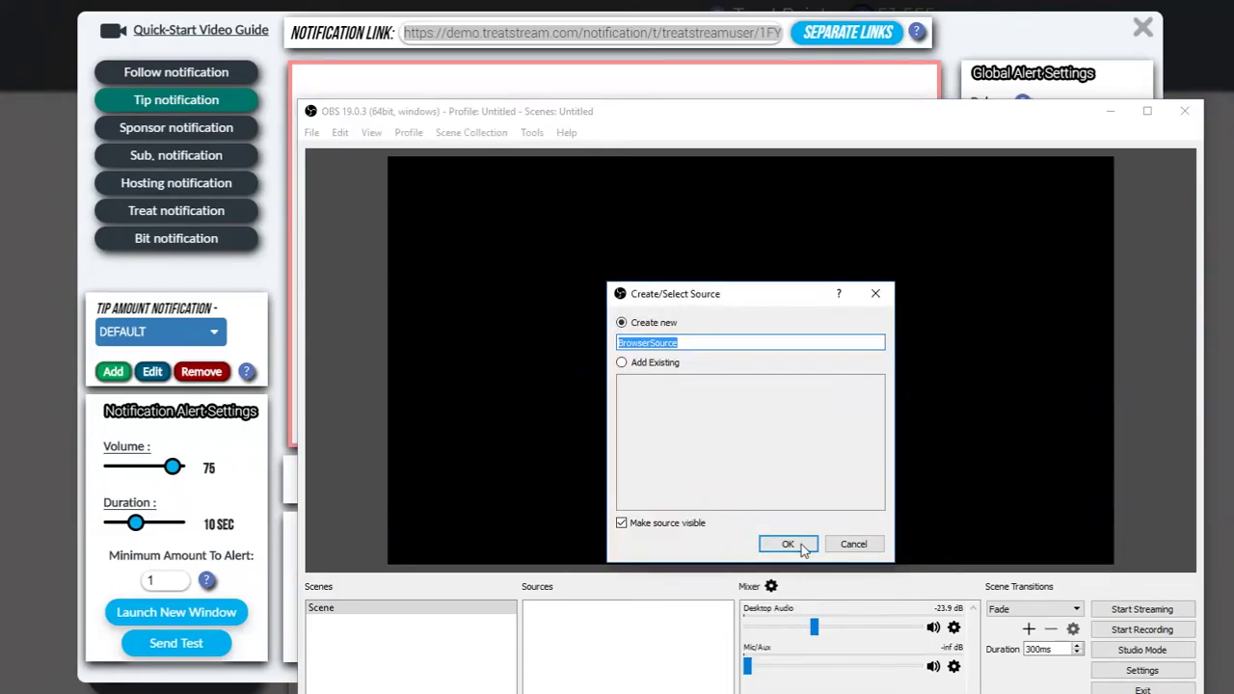
text(Notification)
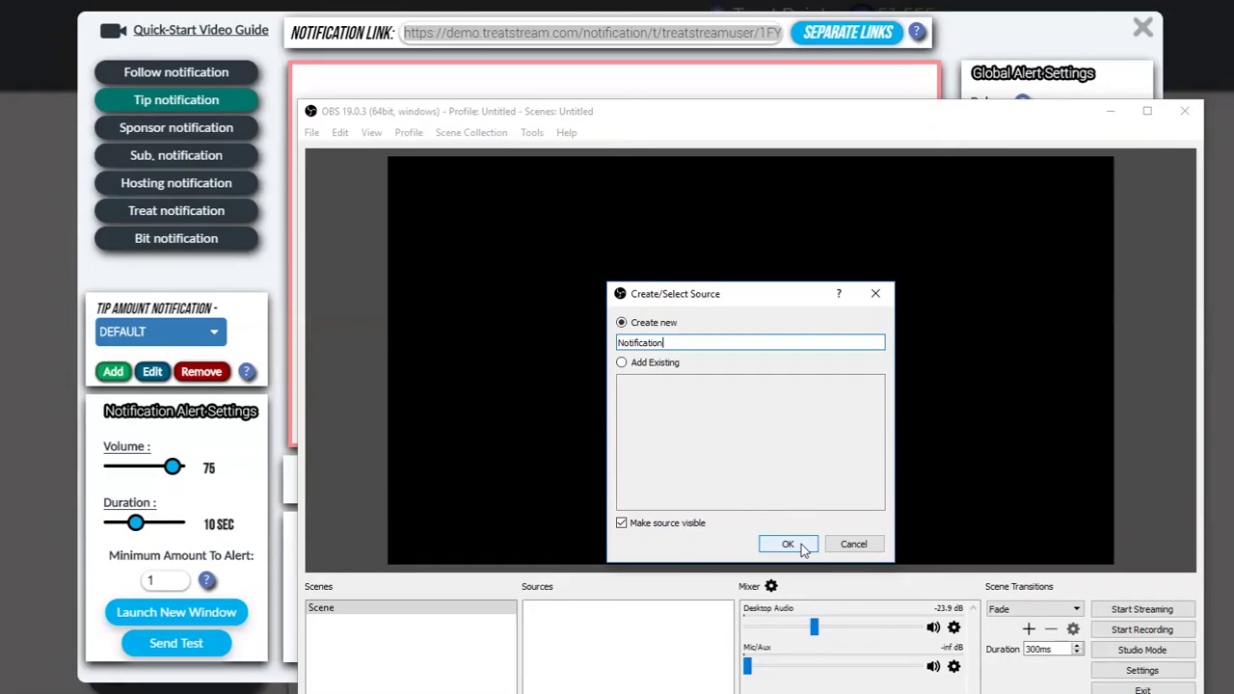
click(788, 545)
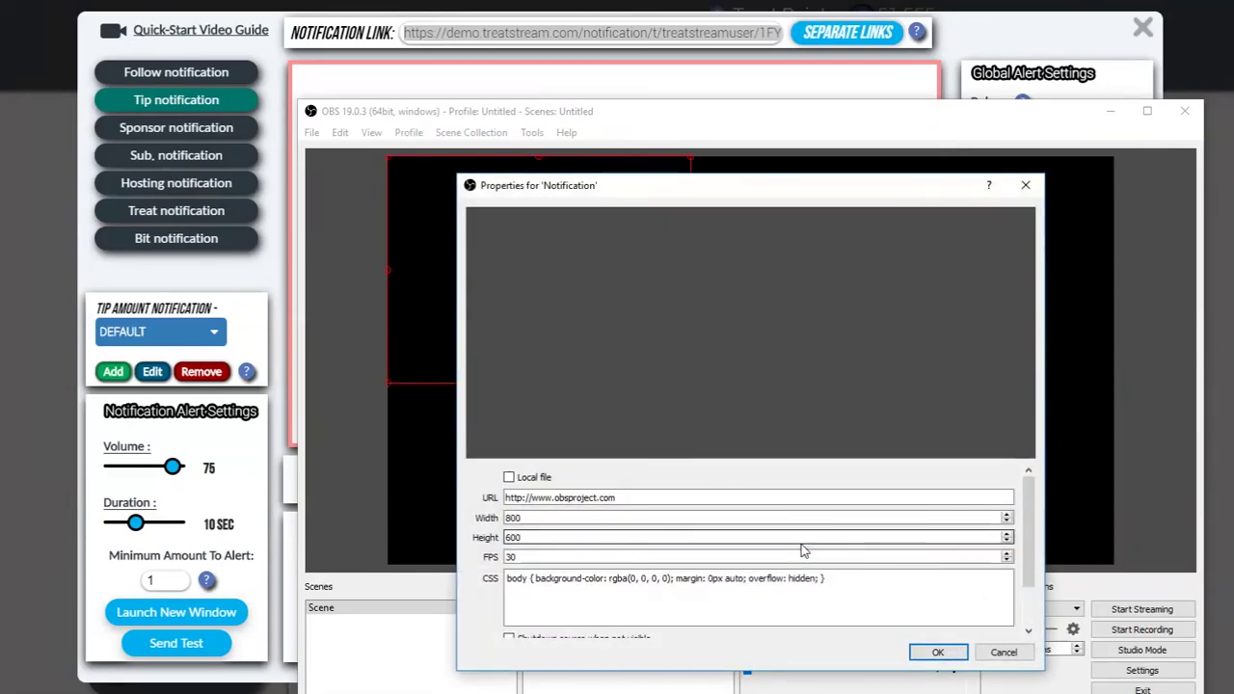
drag(617, 498, 443, 502)
key(ctrl+v)
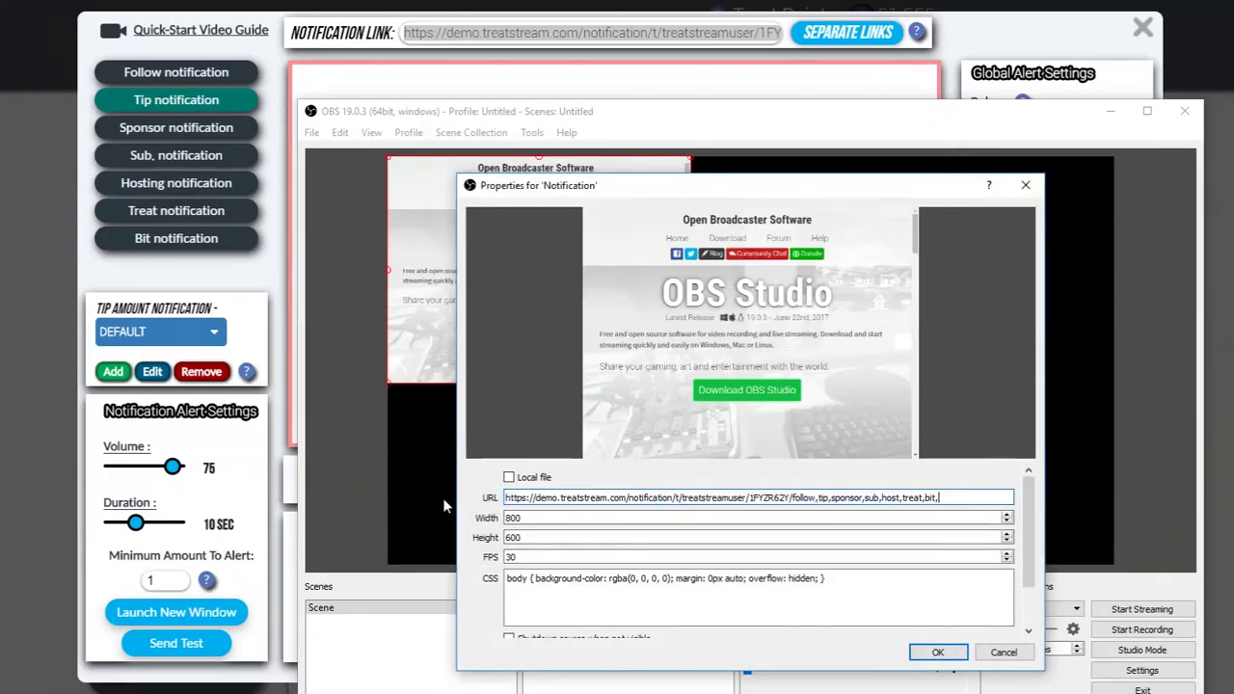
click(938, 652)
- Centre the Notification source in the preview and send a test tip alert from TreatStream
drag(528, 263, 757, 348)
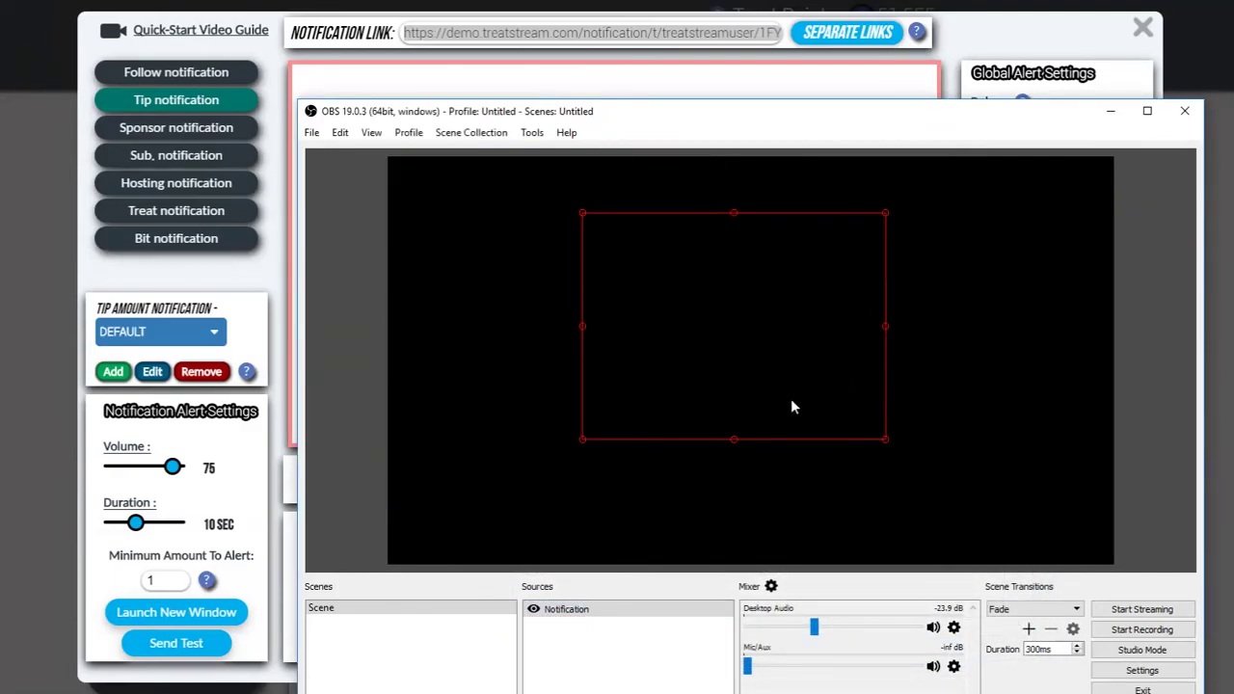
click(1027, 33)
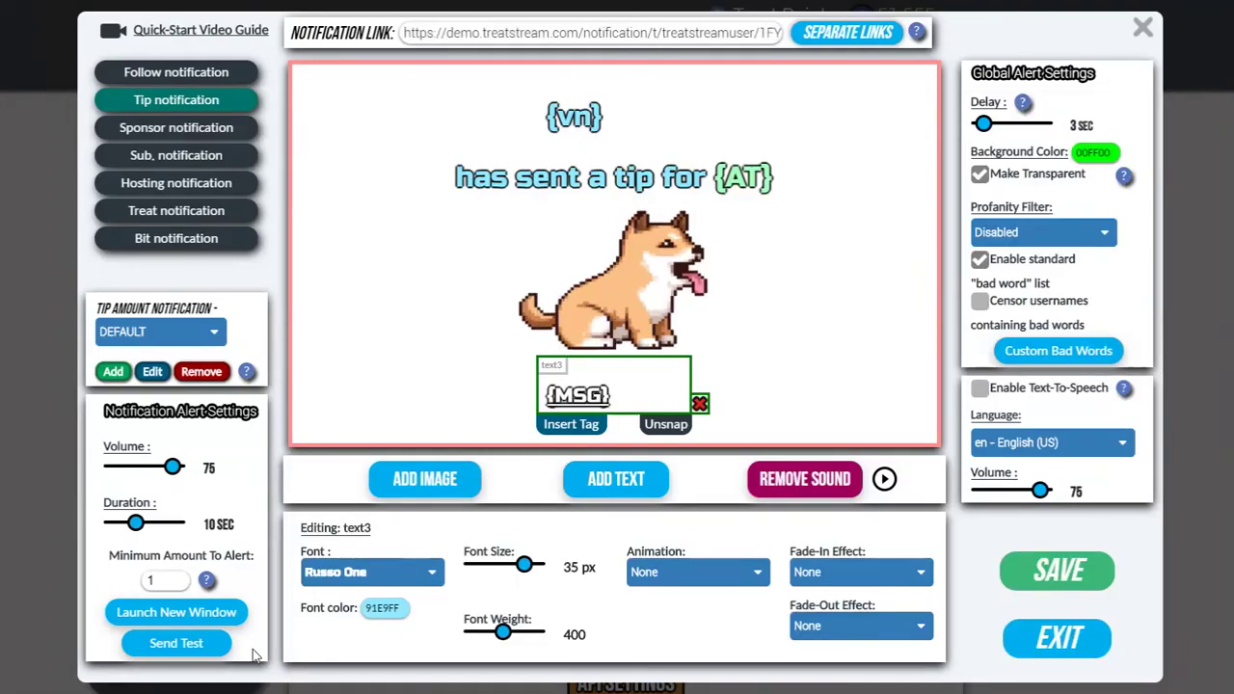
click(176, 643)
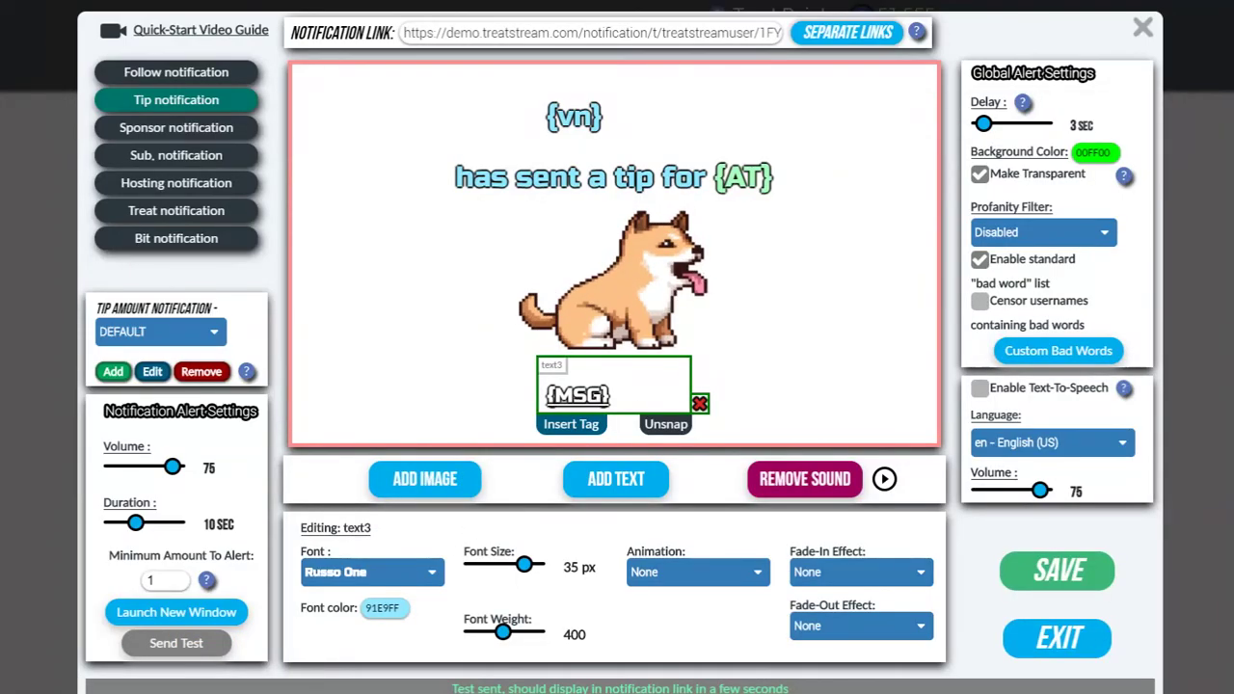